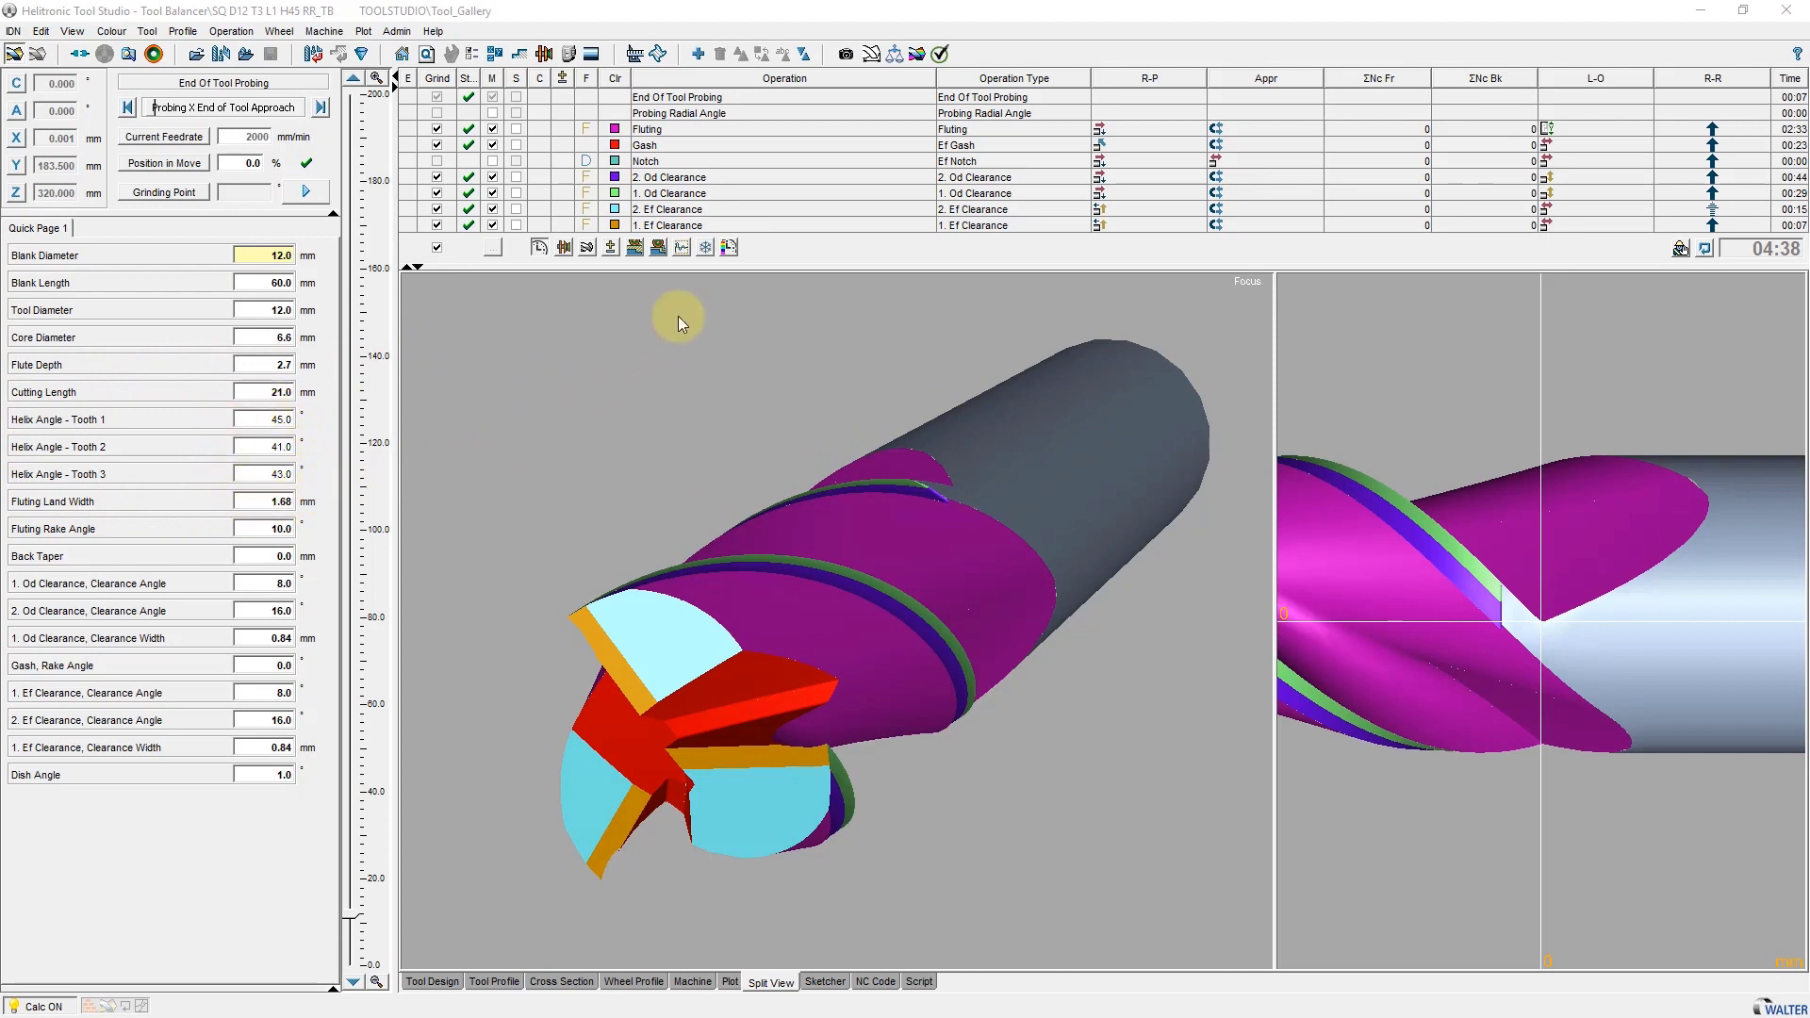
Step: Show the tool balancer's Calculator settings with Use Unbalance Force left enabled
left_click(893, 54)
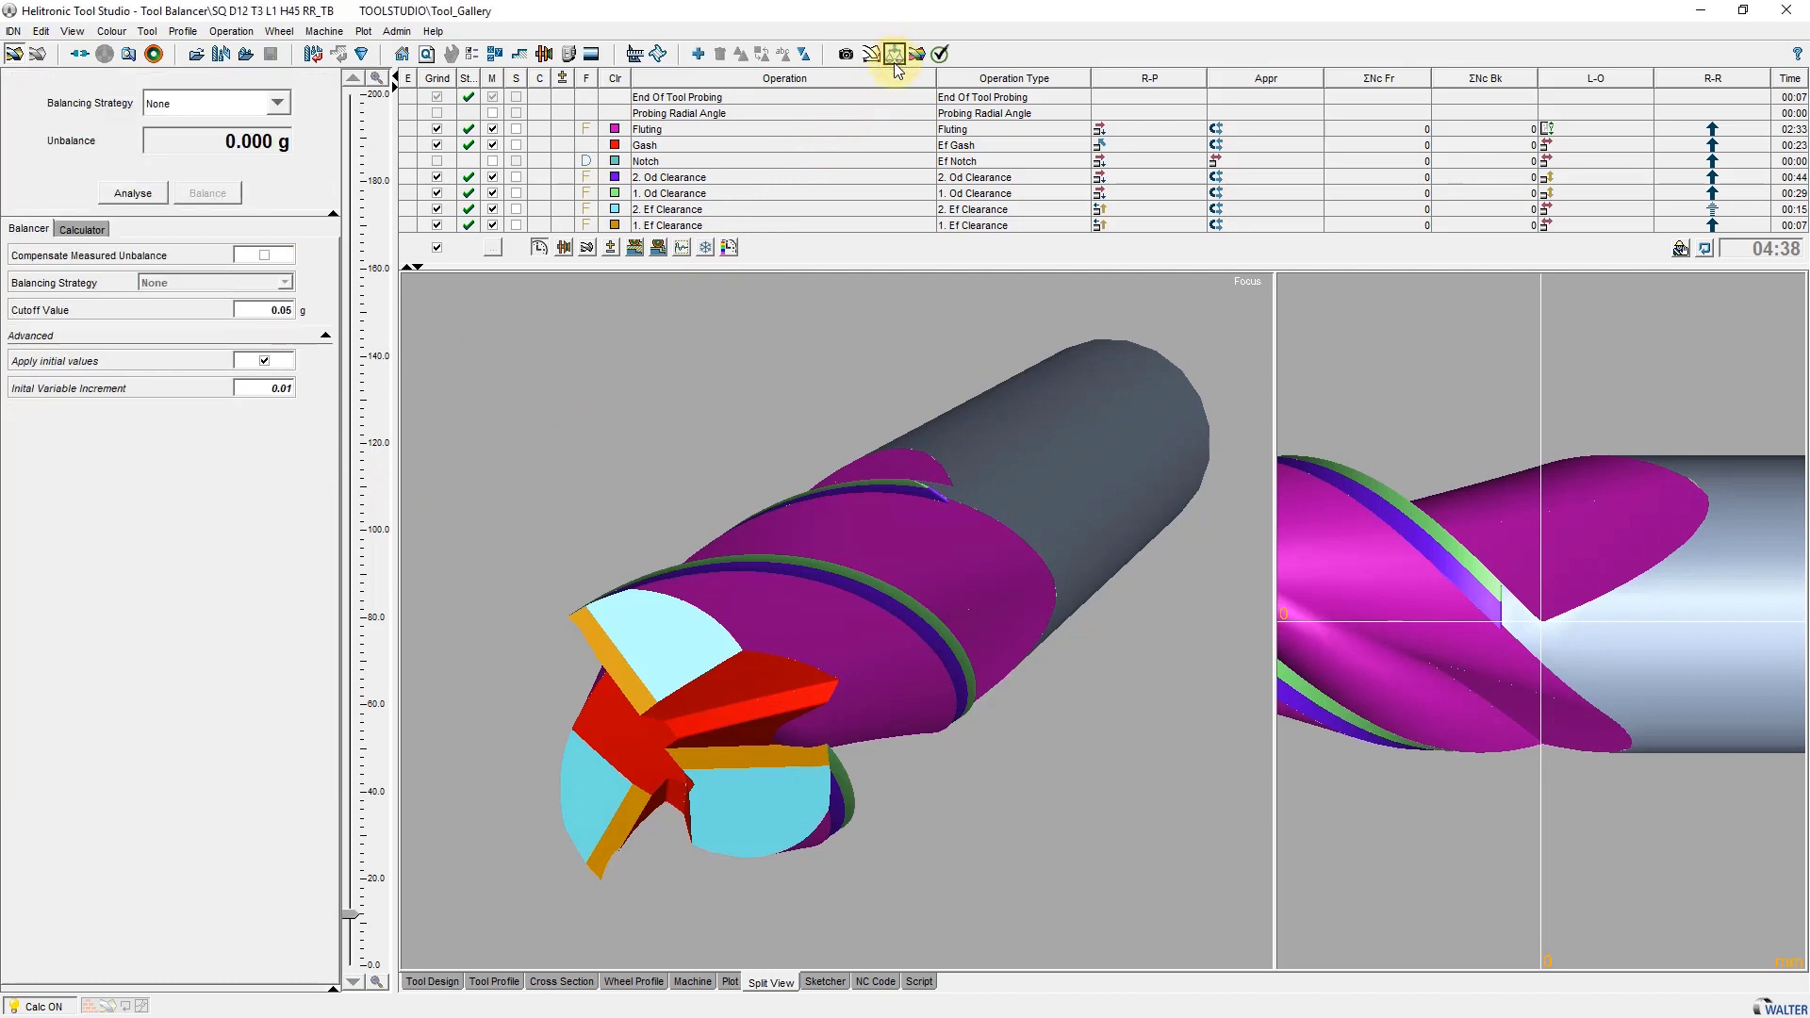
left_click(84, 232)
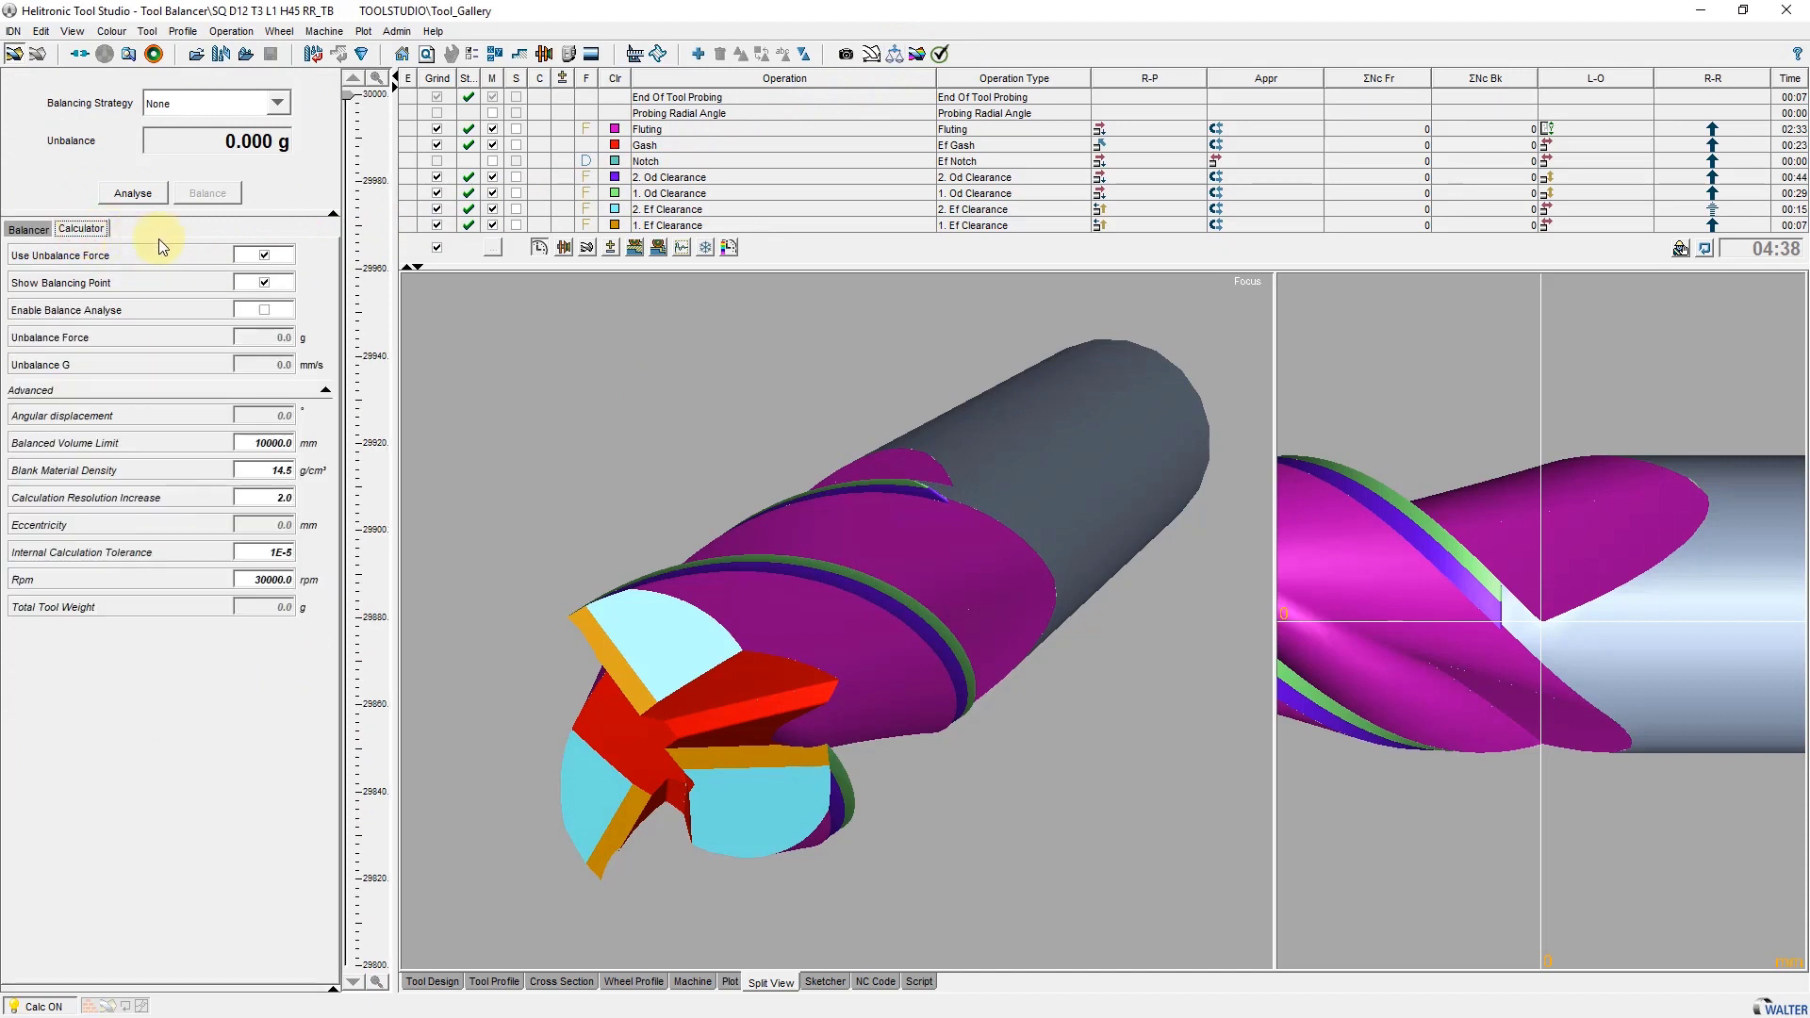
left_click(268, 257)
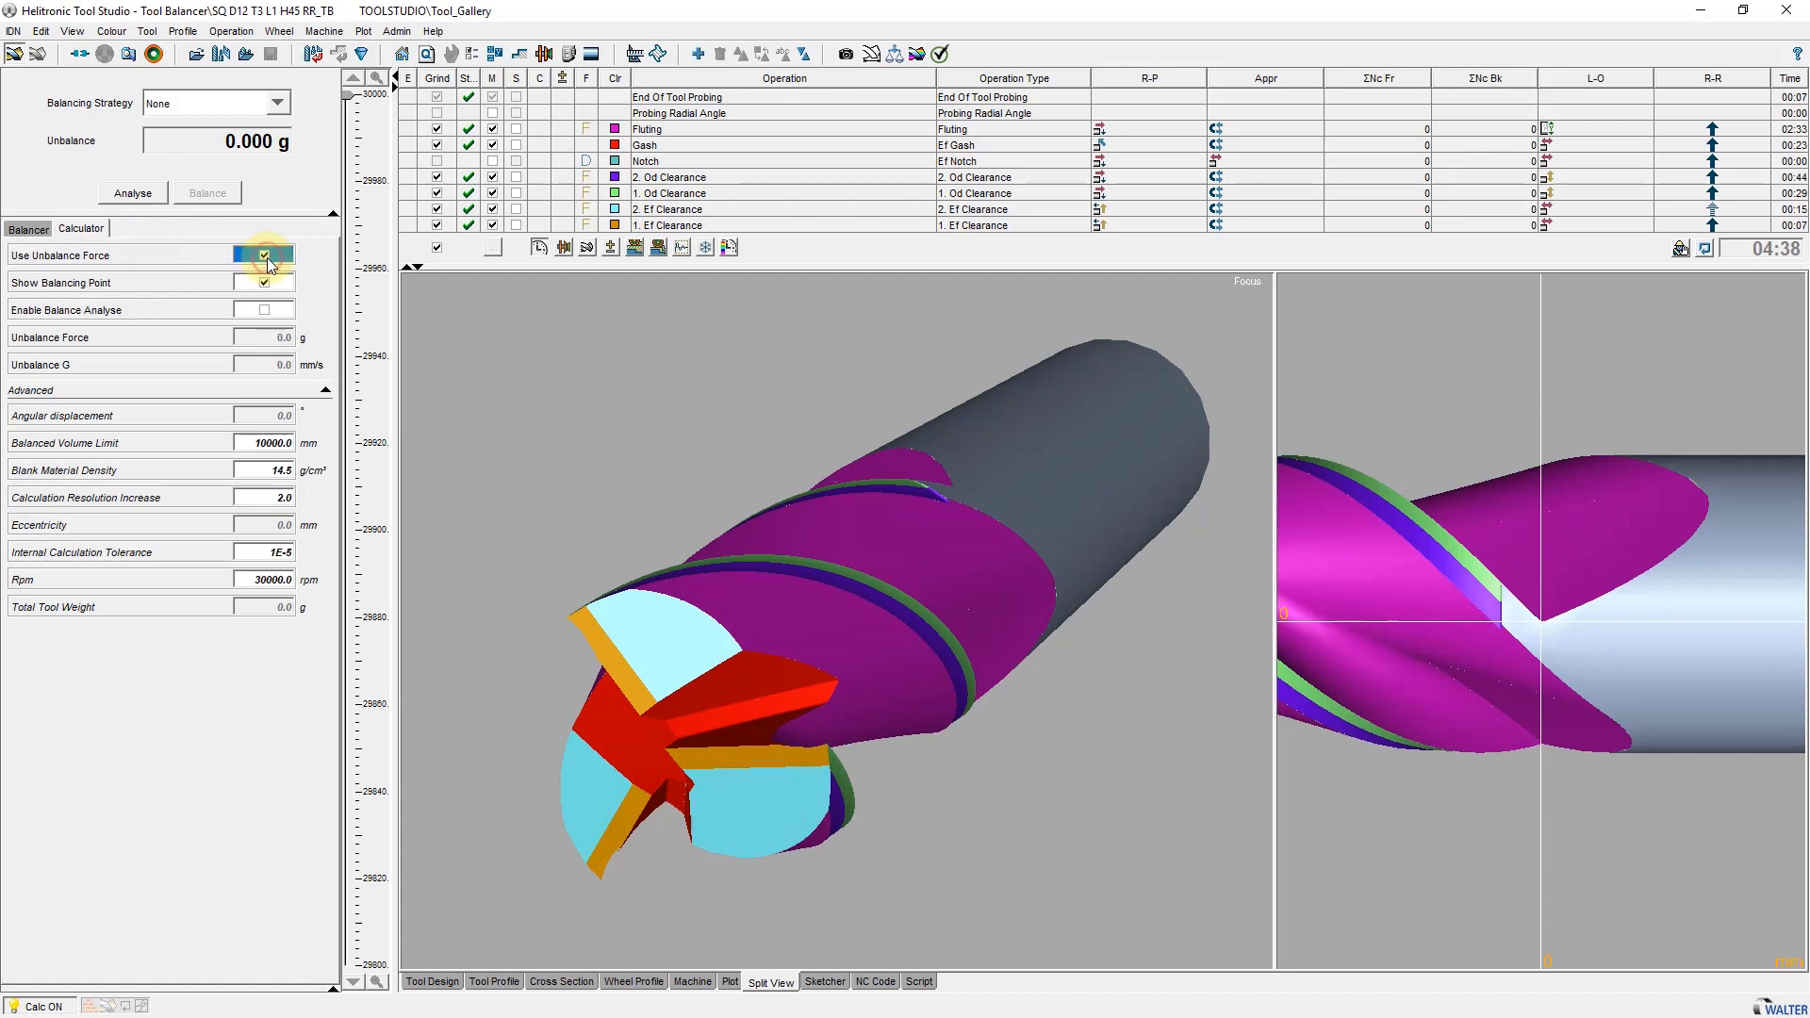
left_click(265, 255)
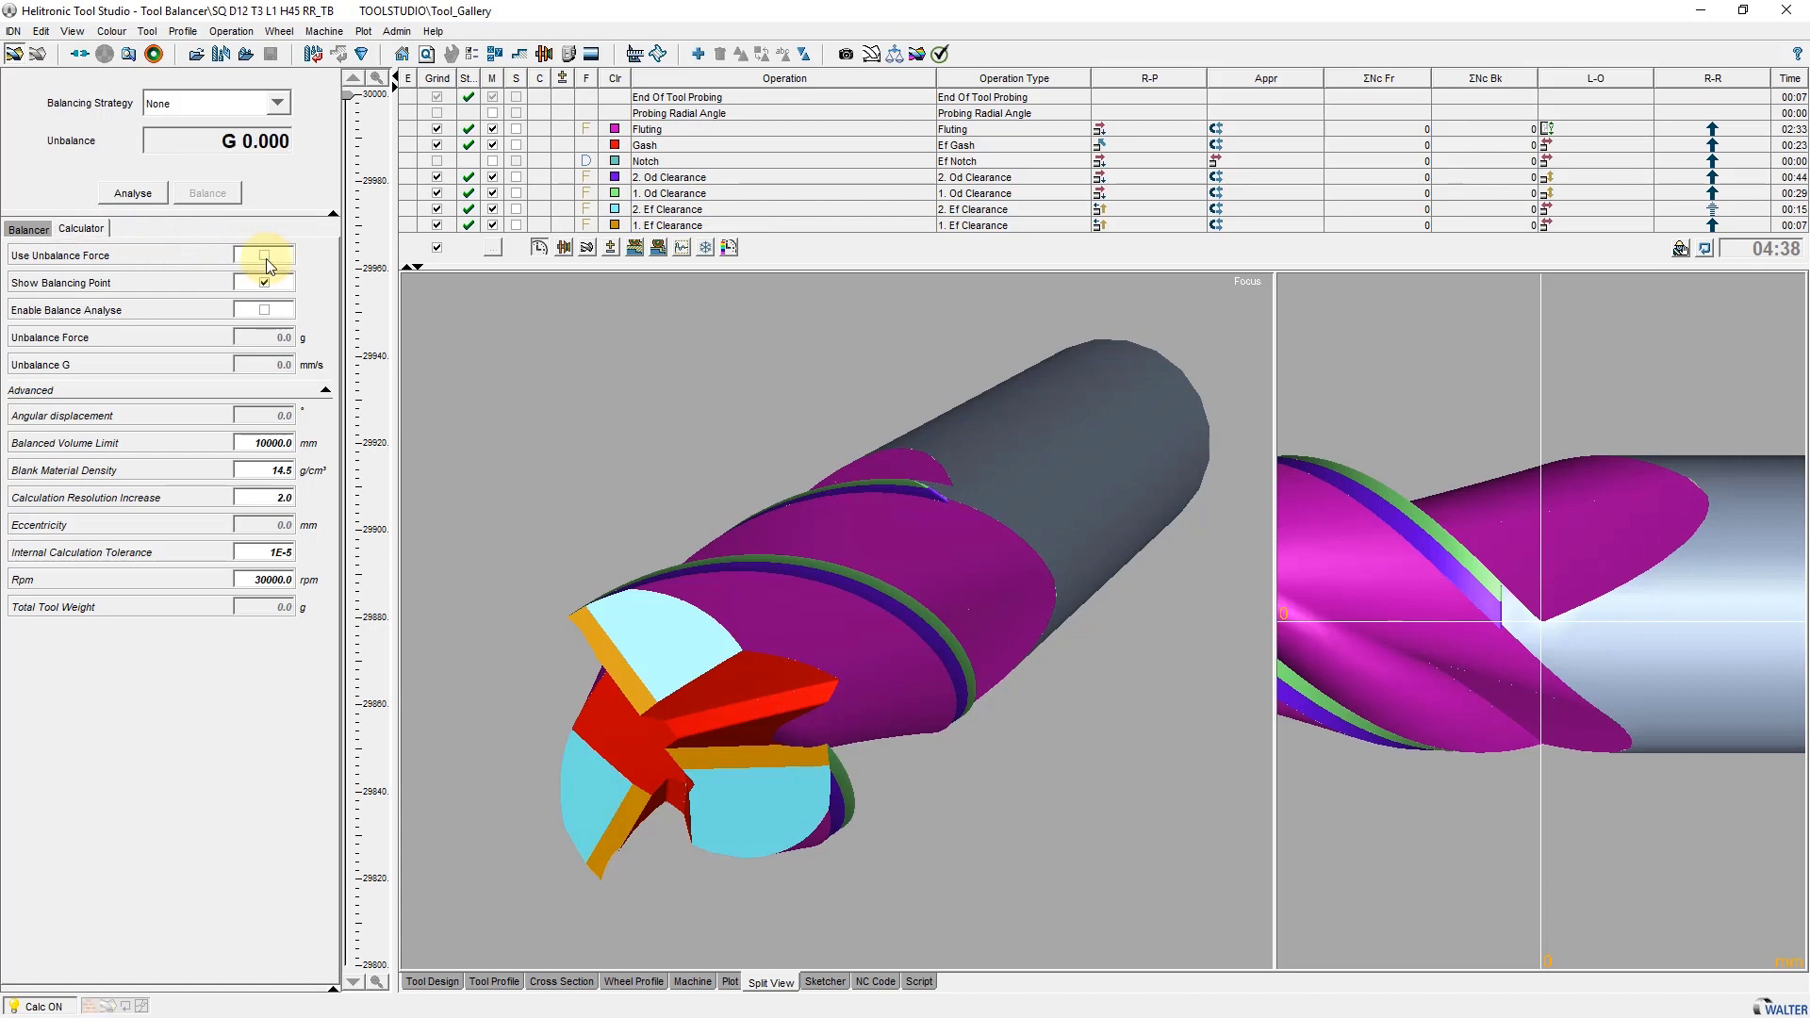
left_click(265, 256)
left_click(265, 257)
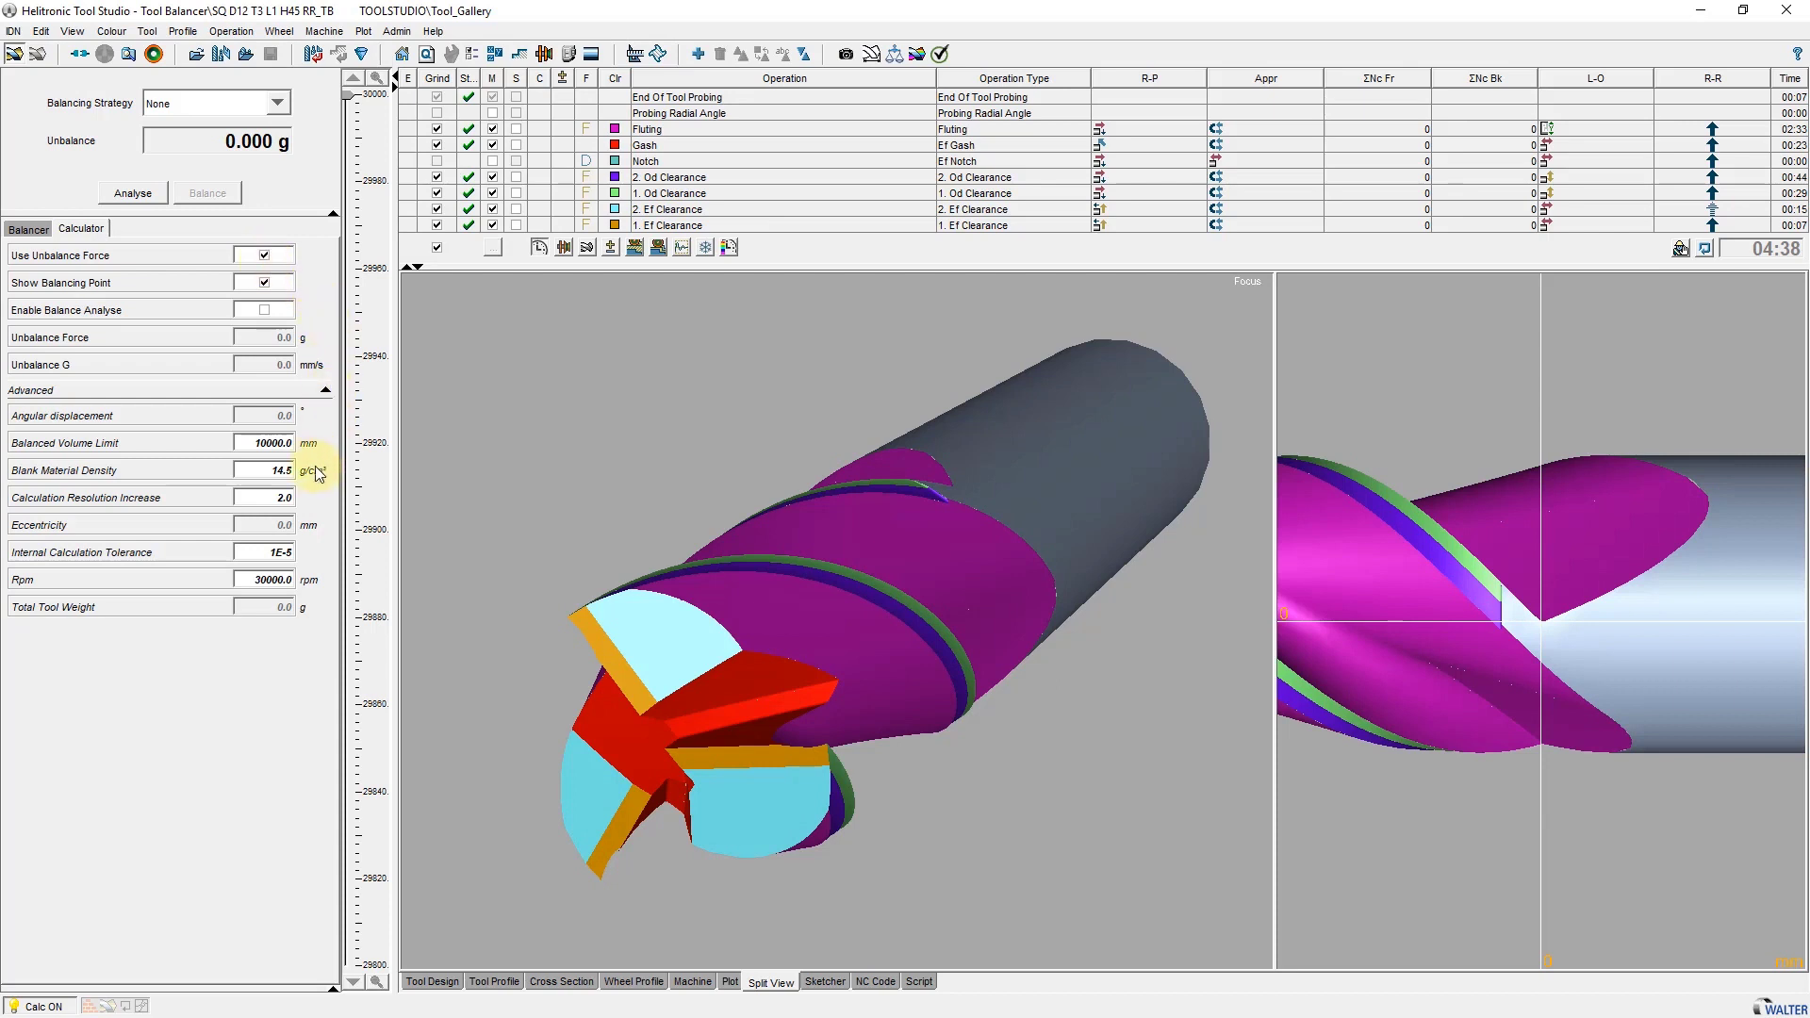
Step: Check density 14.5 g/cm³ and 30000 rpm, then analyse the tool's unbalance
left_click(261, 469)
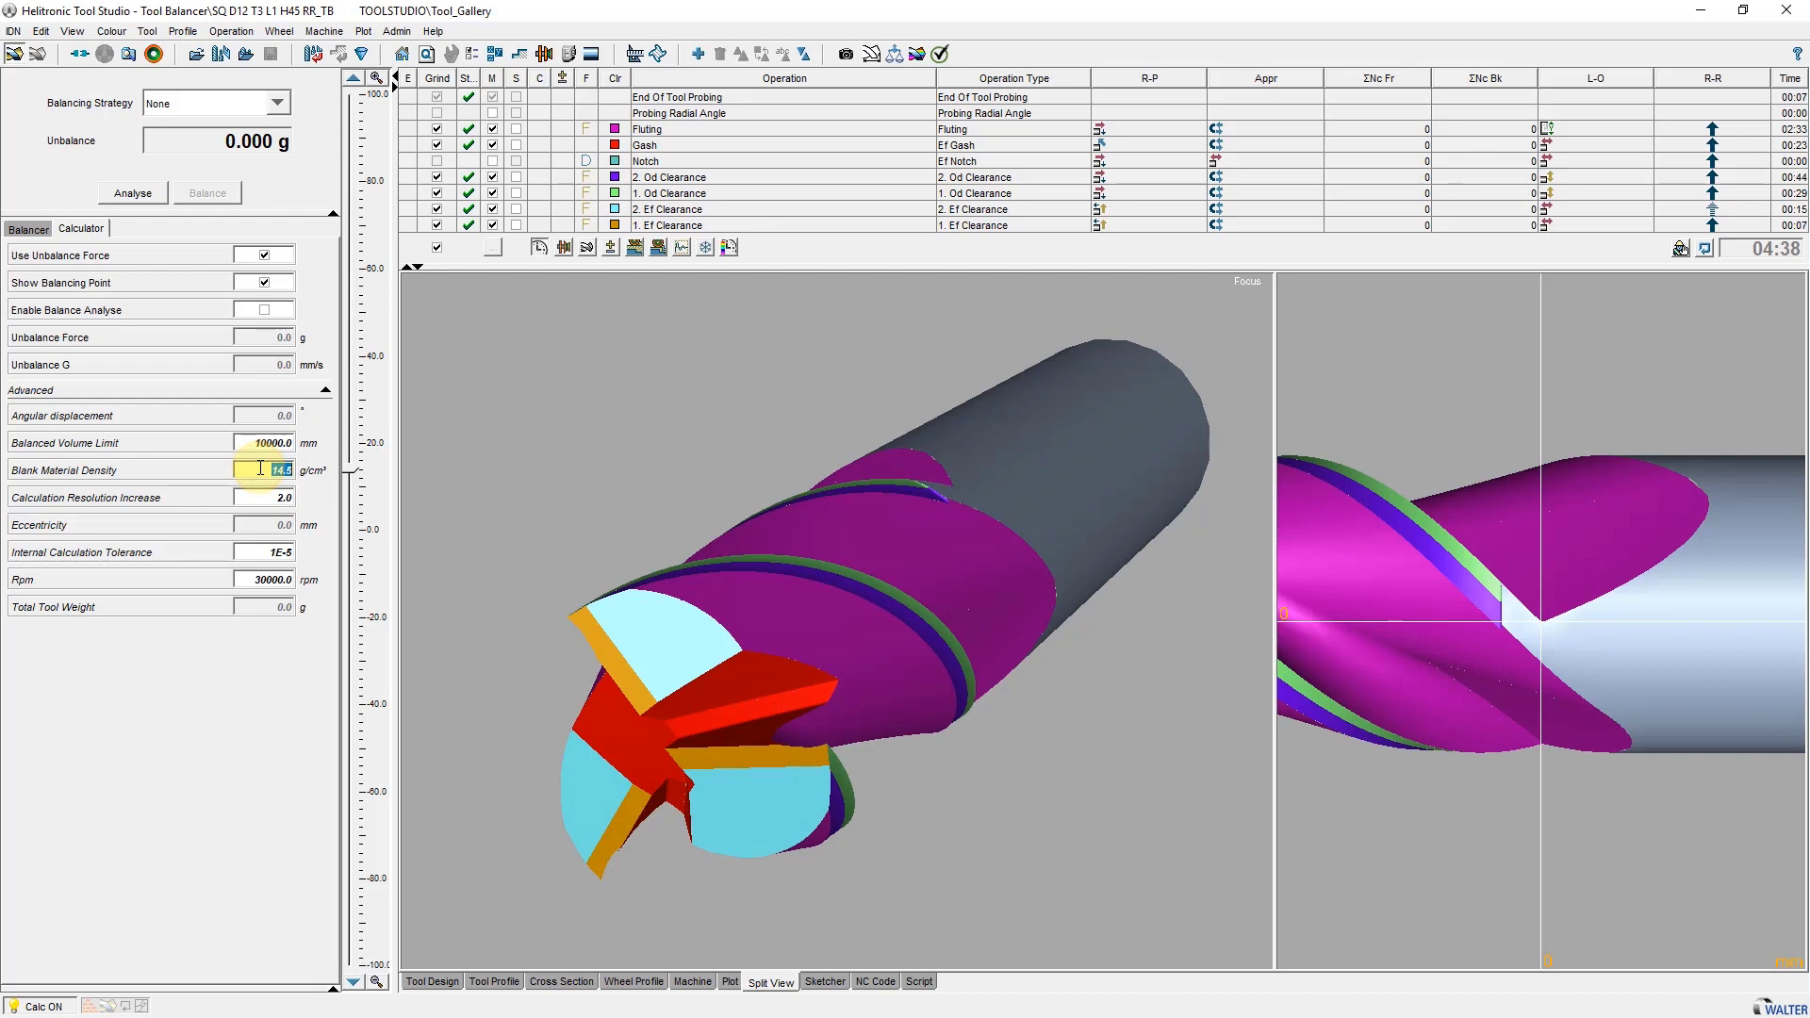
left_click(248, 579)
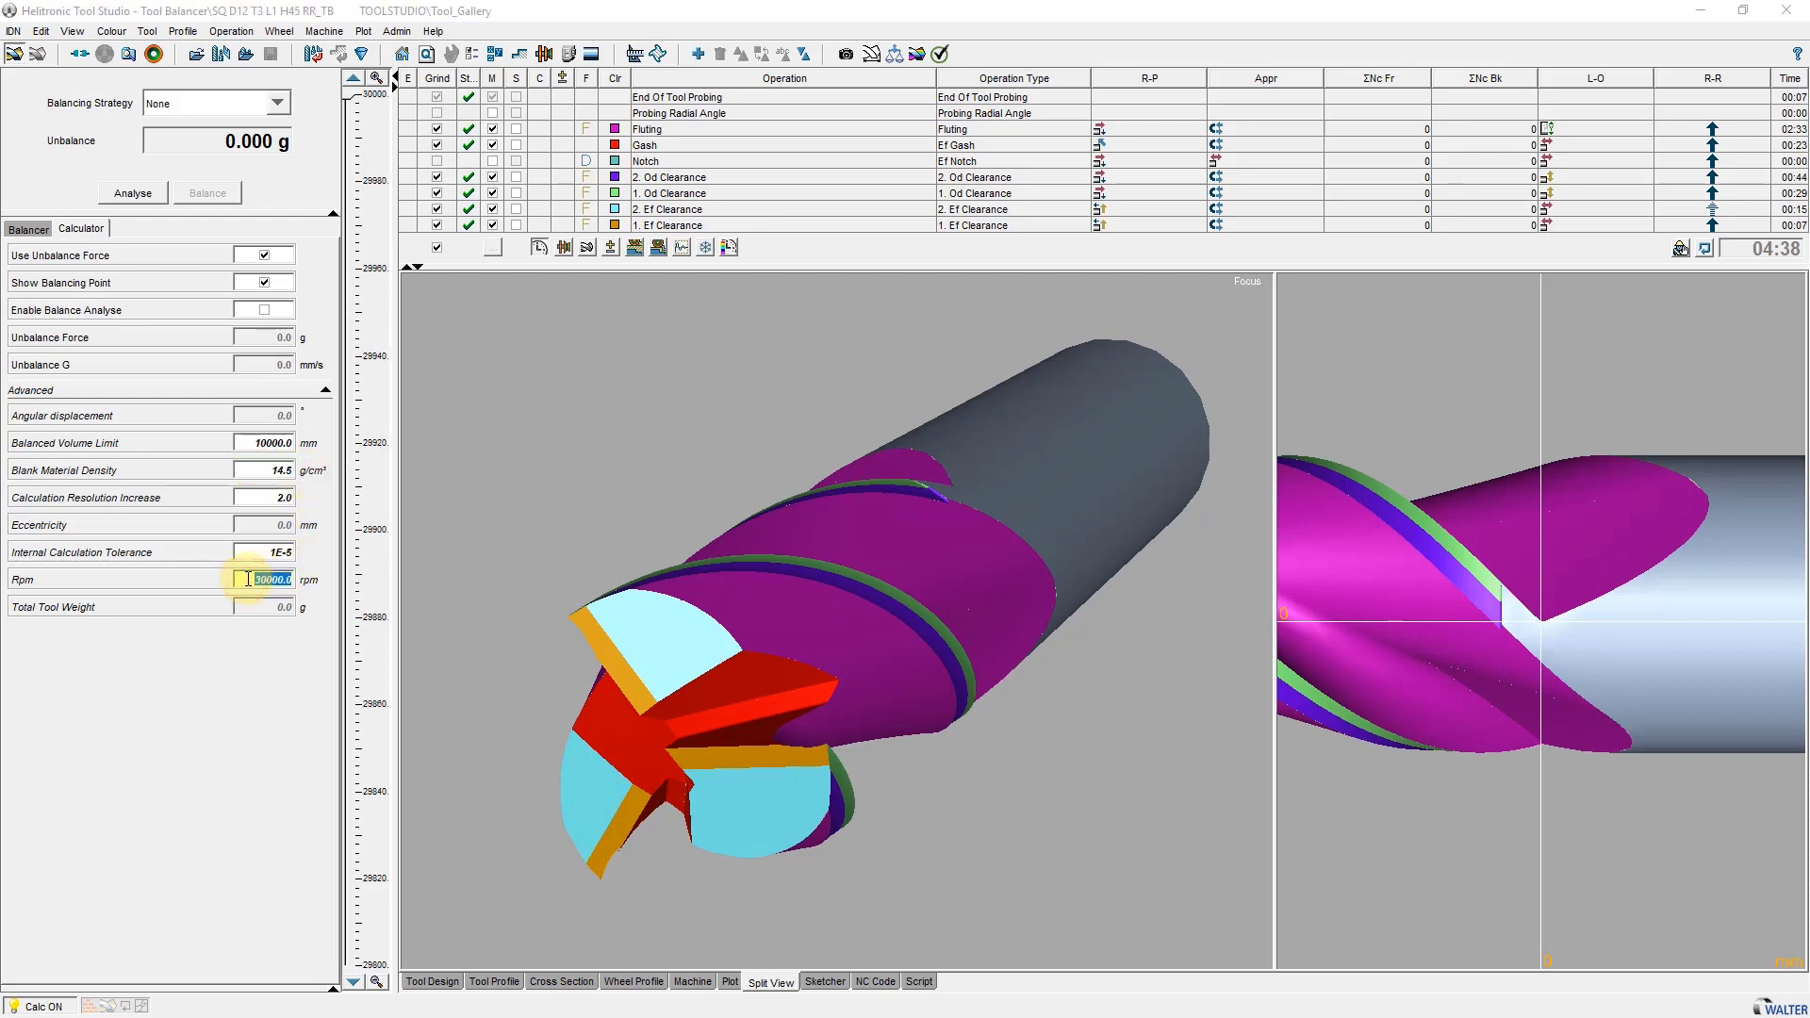
left_click(139, 195)
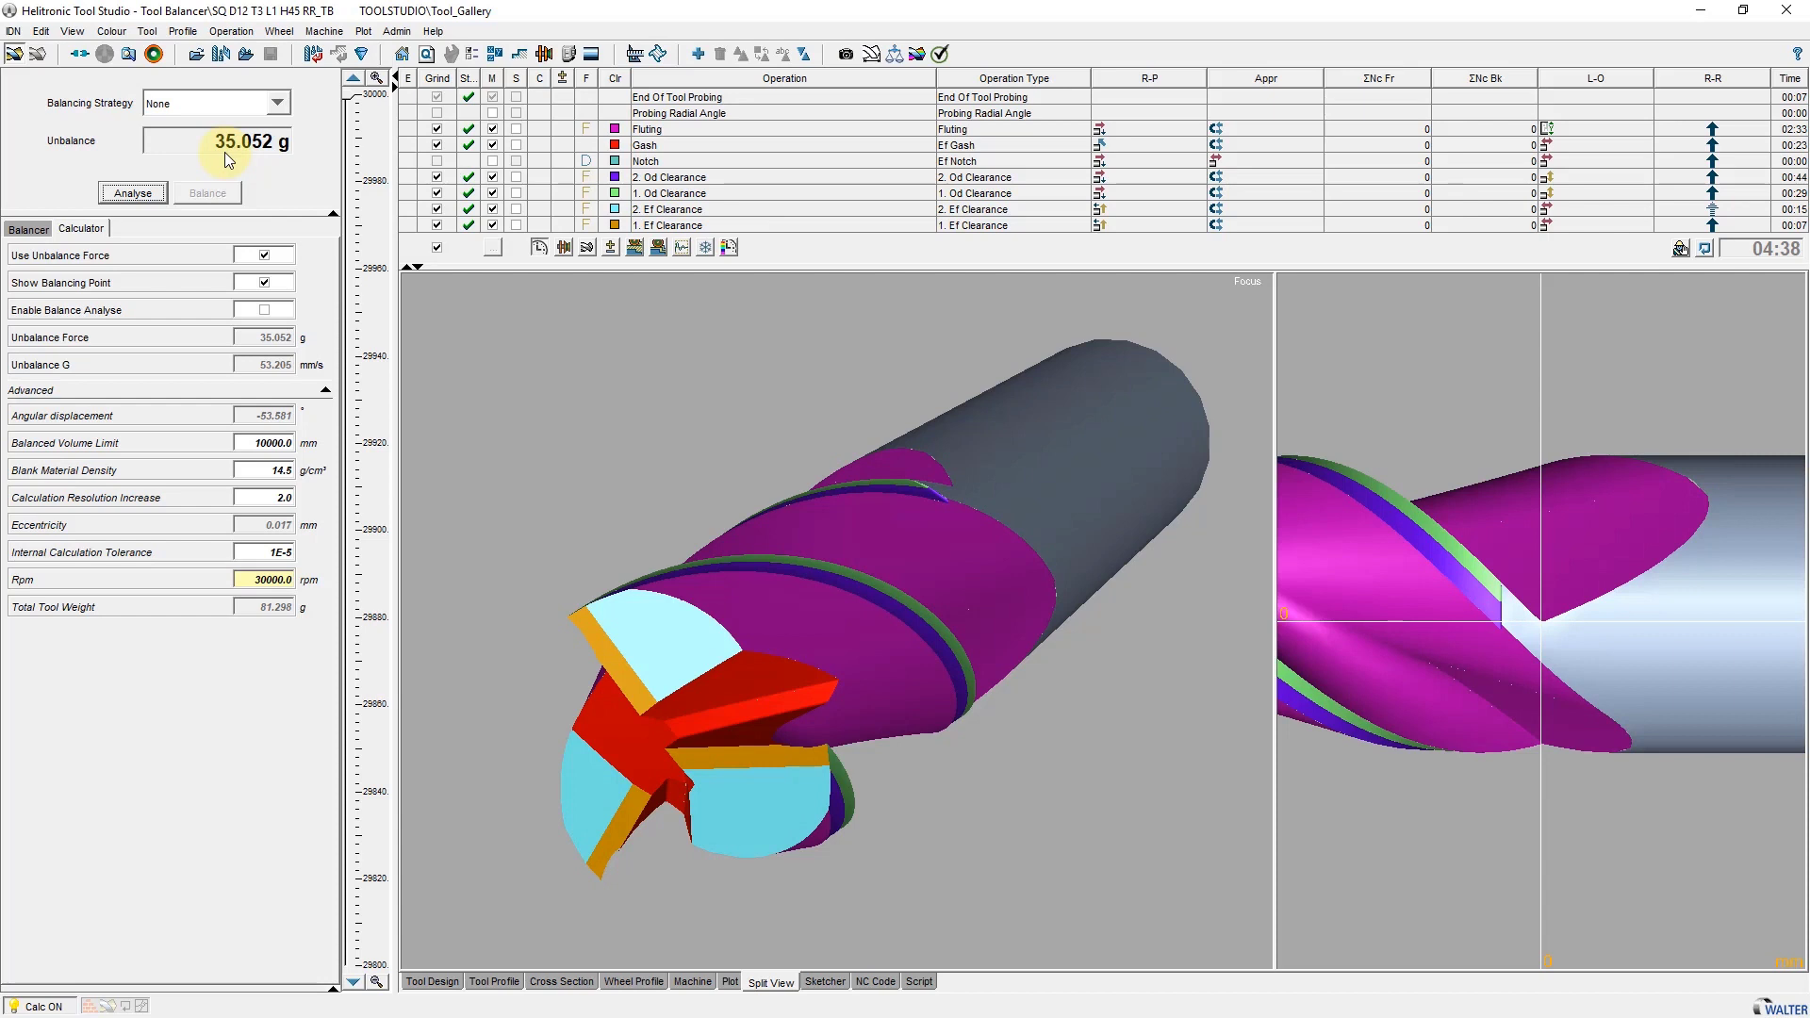
Step: Bring up the balancing strategy list after the 35.052 g unbalance result
left_click(283, 101)
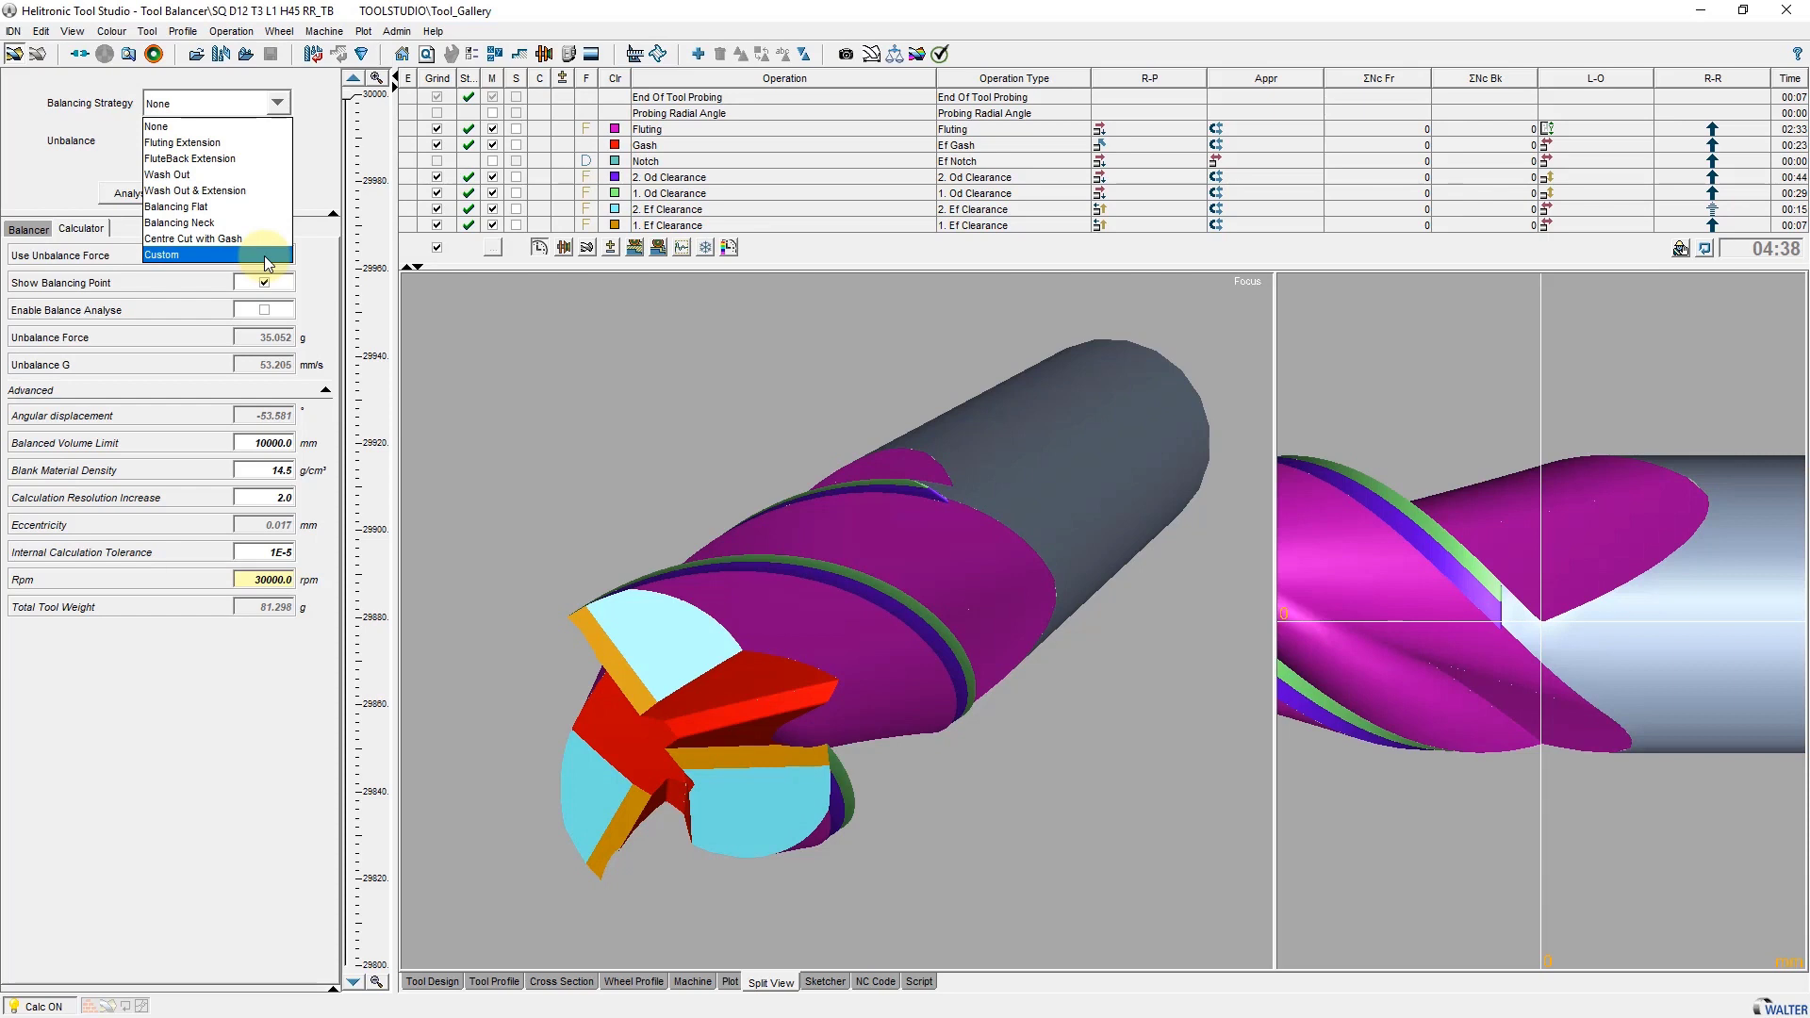
Step: Choose the Custom strategy and view Tooth 1 gash parameters, checking Gash Depth At Edge End's options
left_click(267, 256)
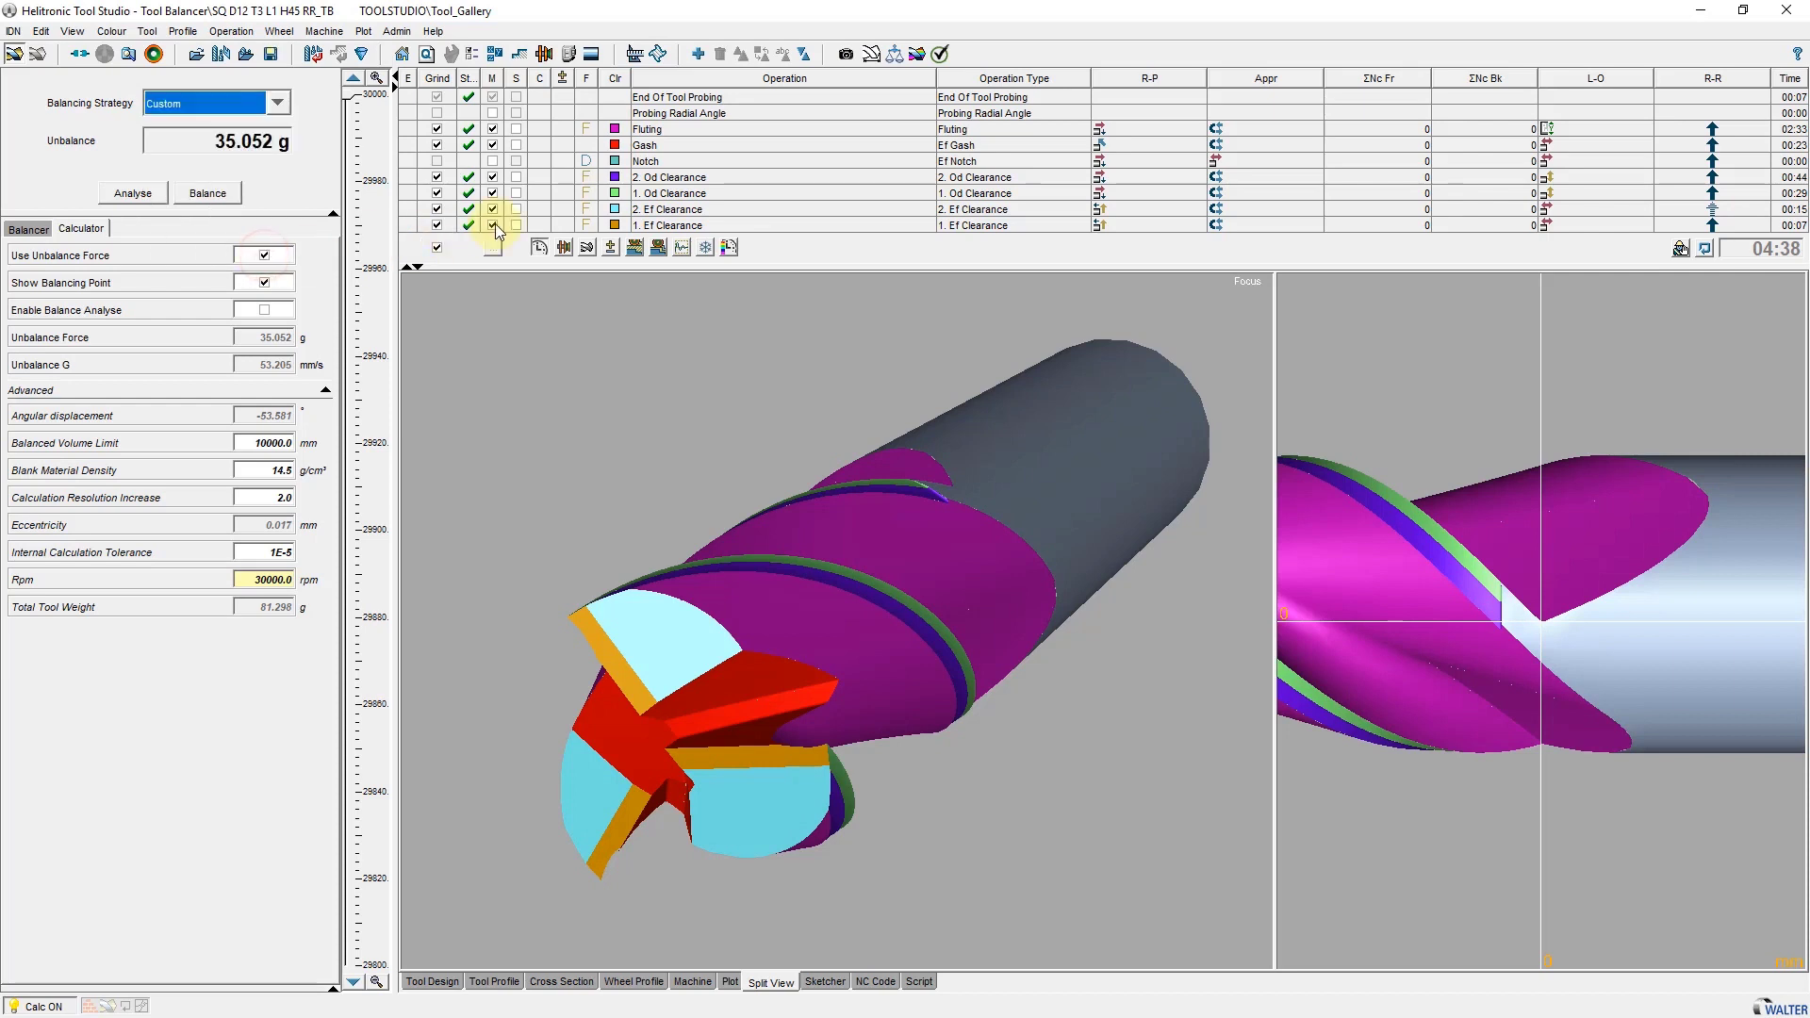
left_click(653, 146)
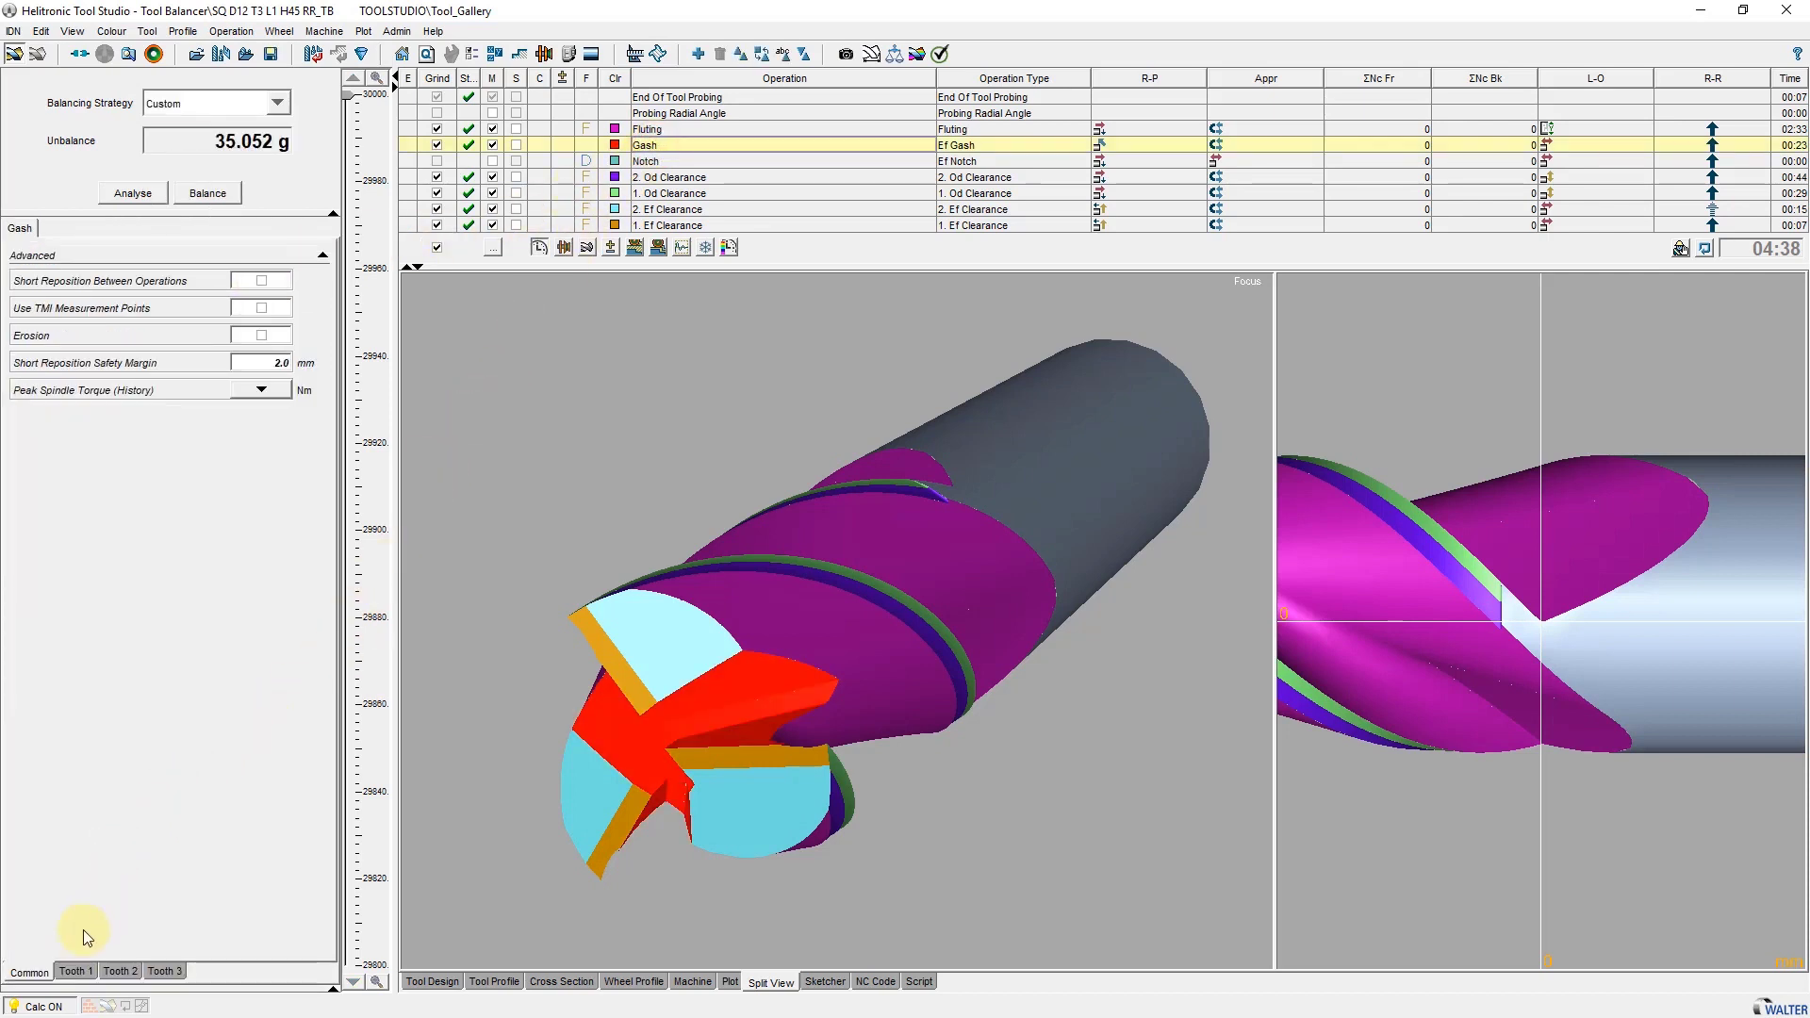
left_click(72, 972)
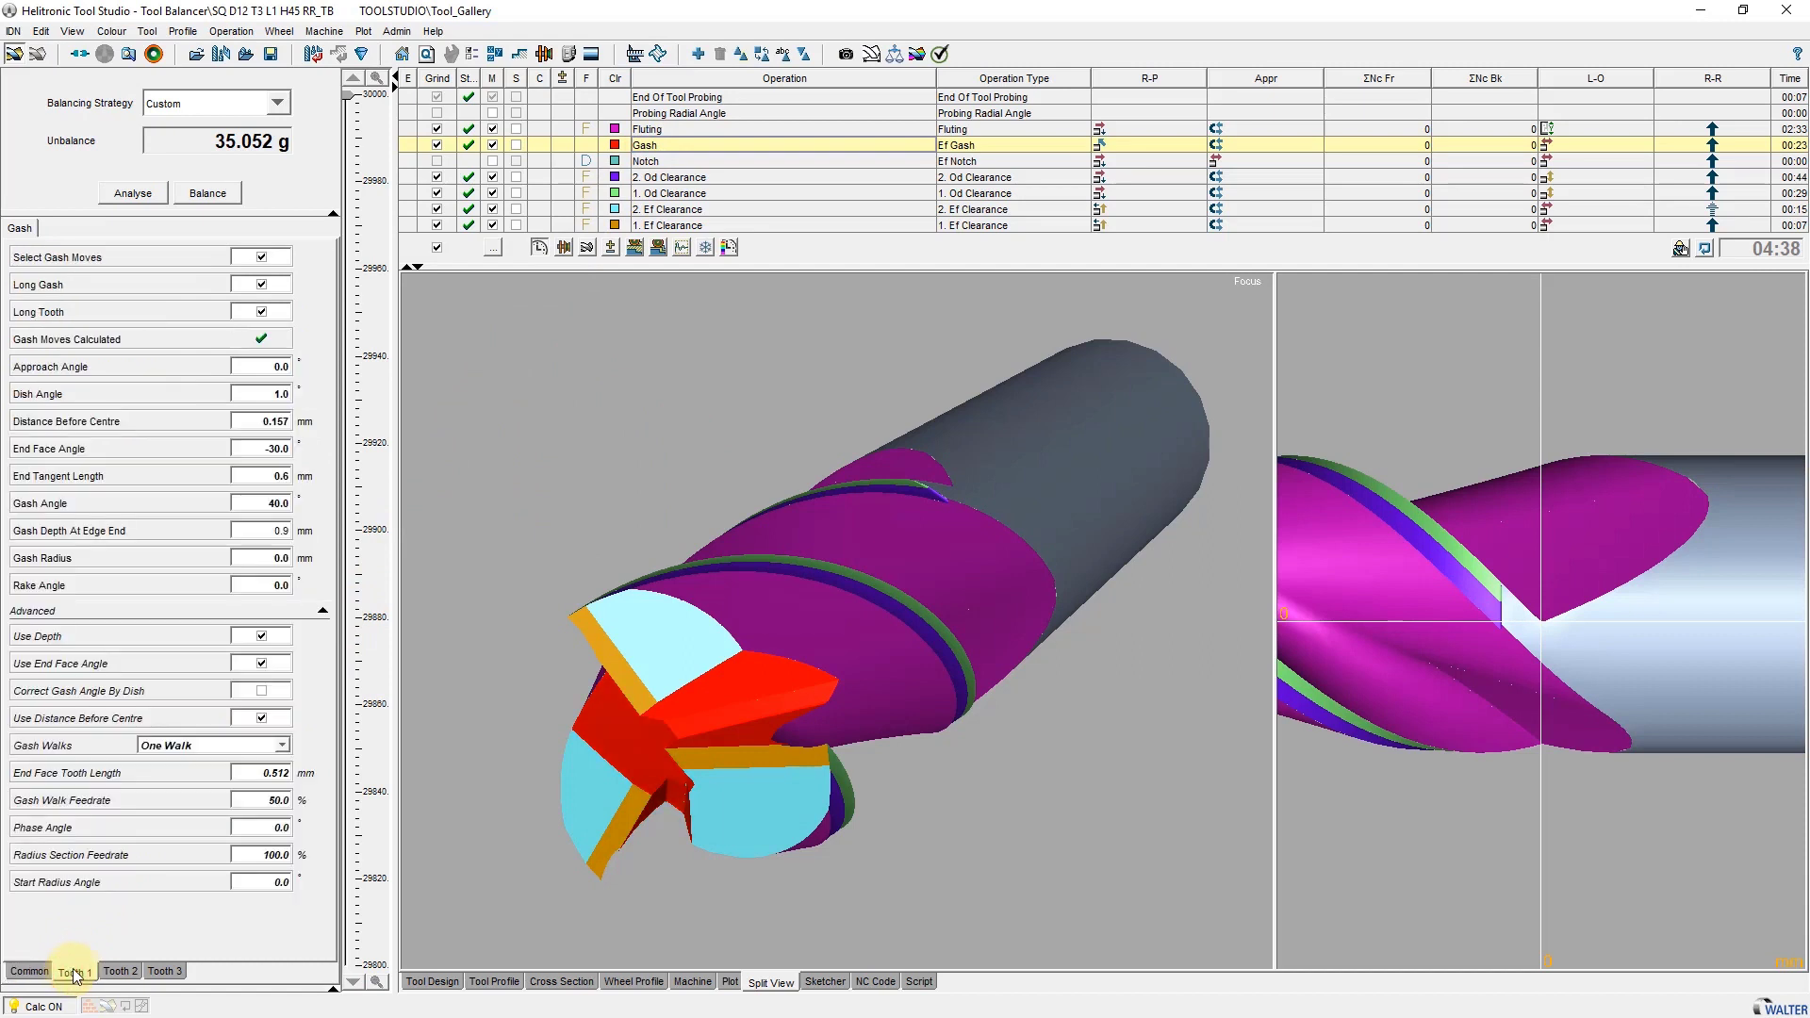
left_click(275, 532)
right_click(277, 533)
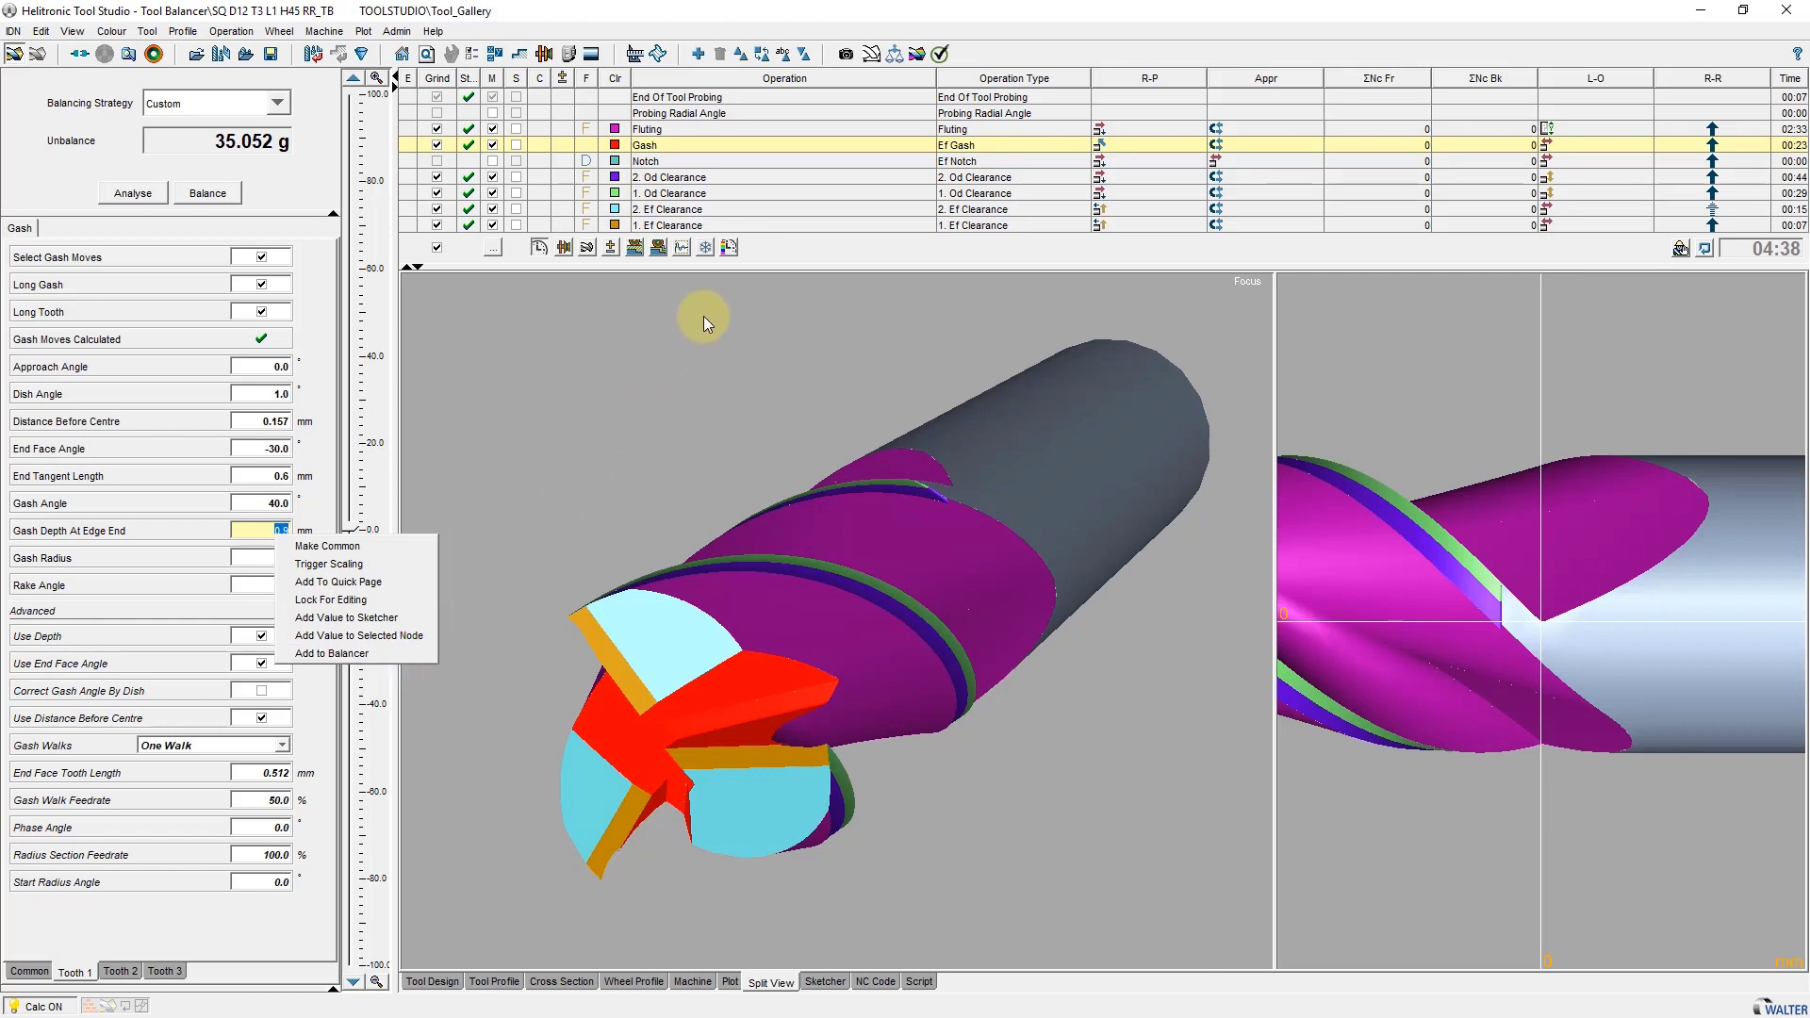
left_click(888, 69)
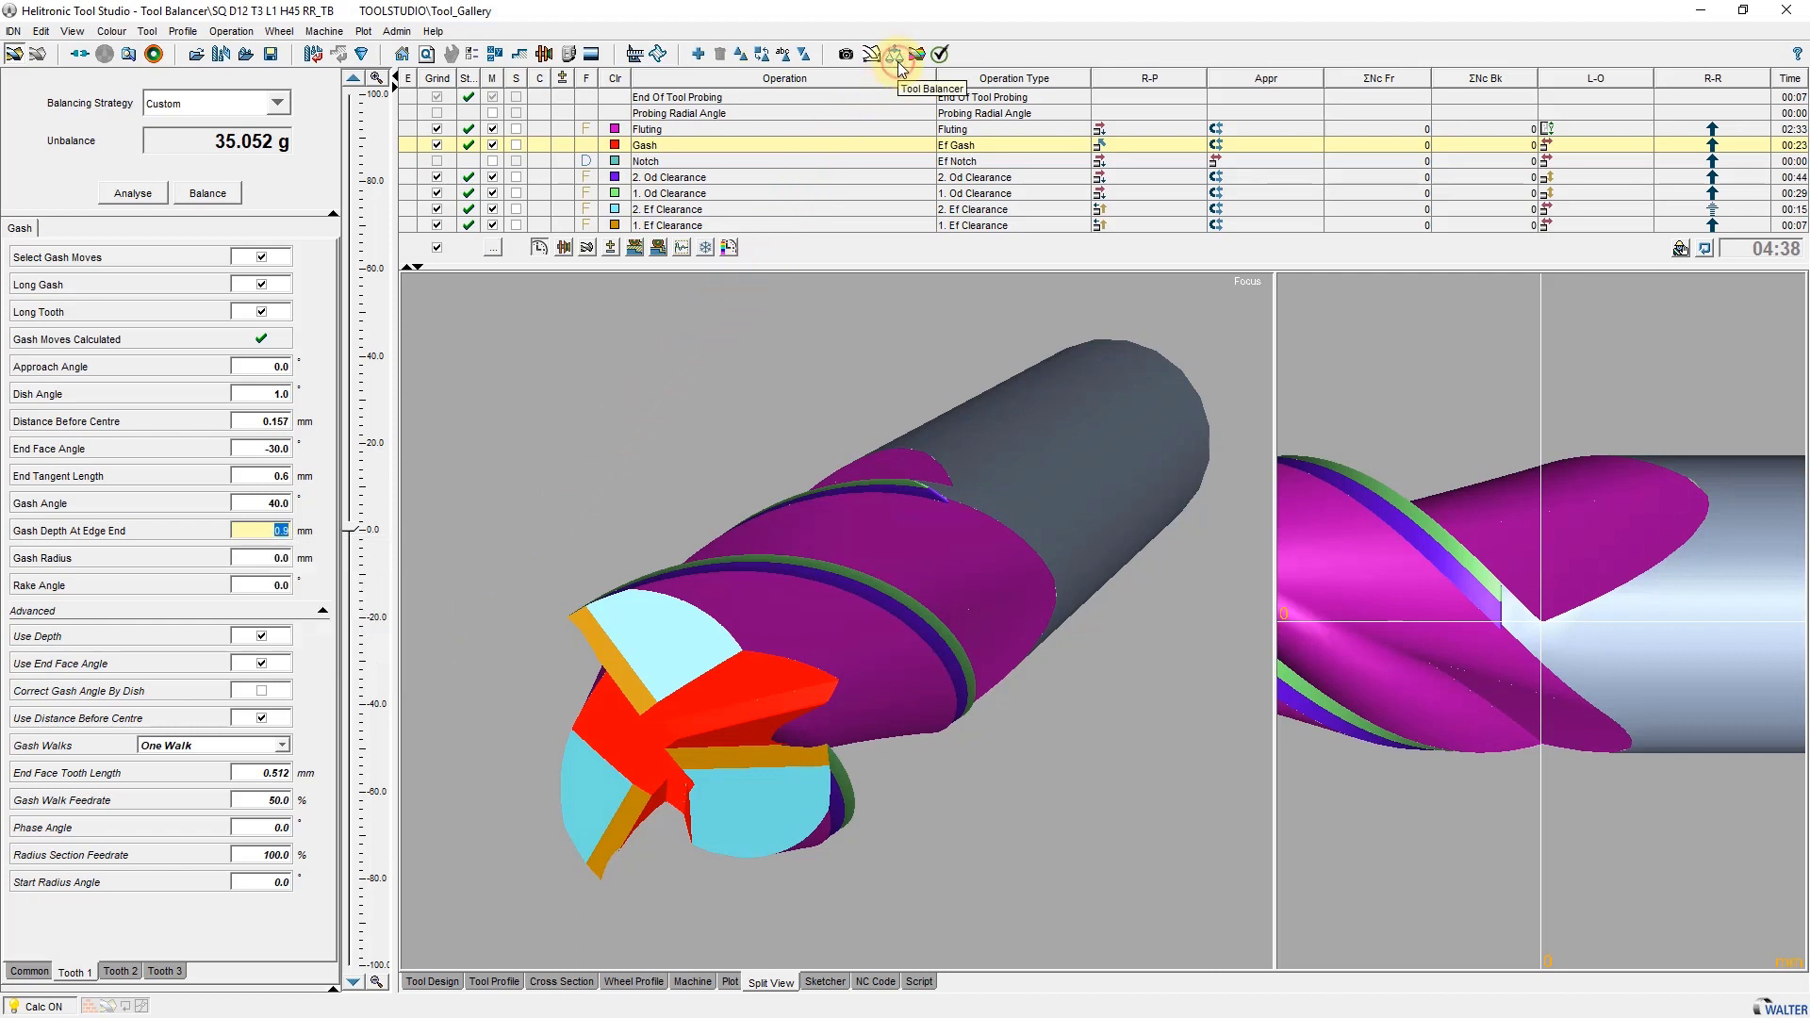
Step: Switch the balancing strategy to Fluting Extension and acknowledge the individual-parameter notice
left_click(896, 59)
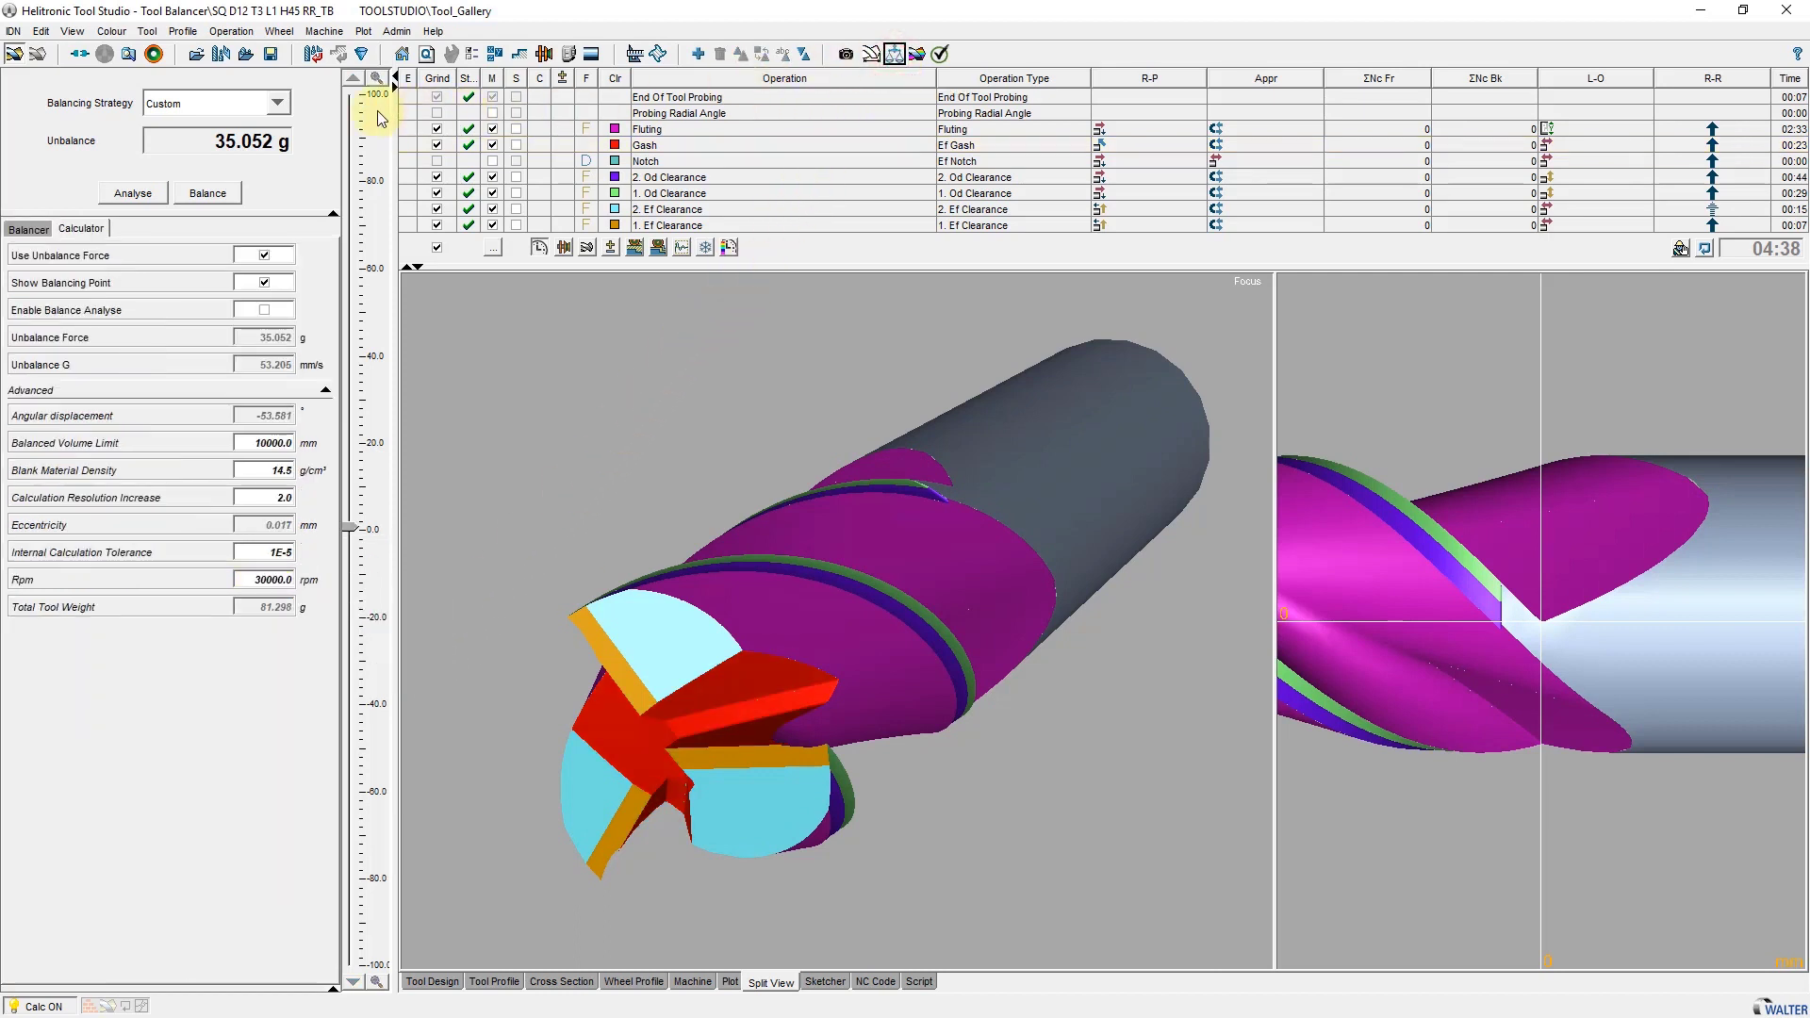
left_click(279, 102)
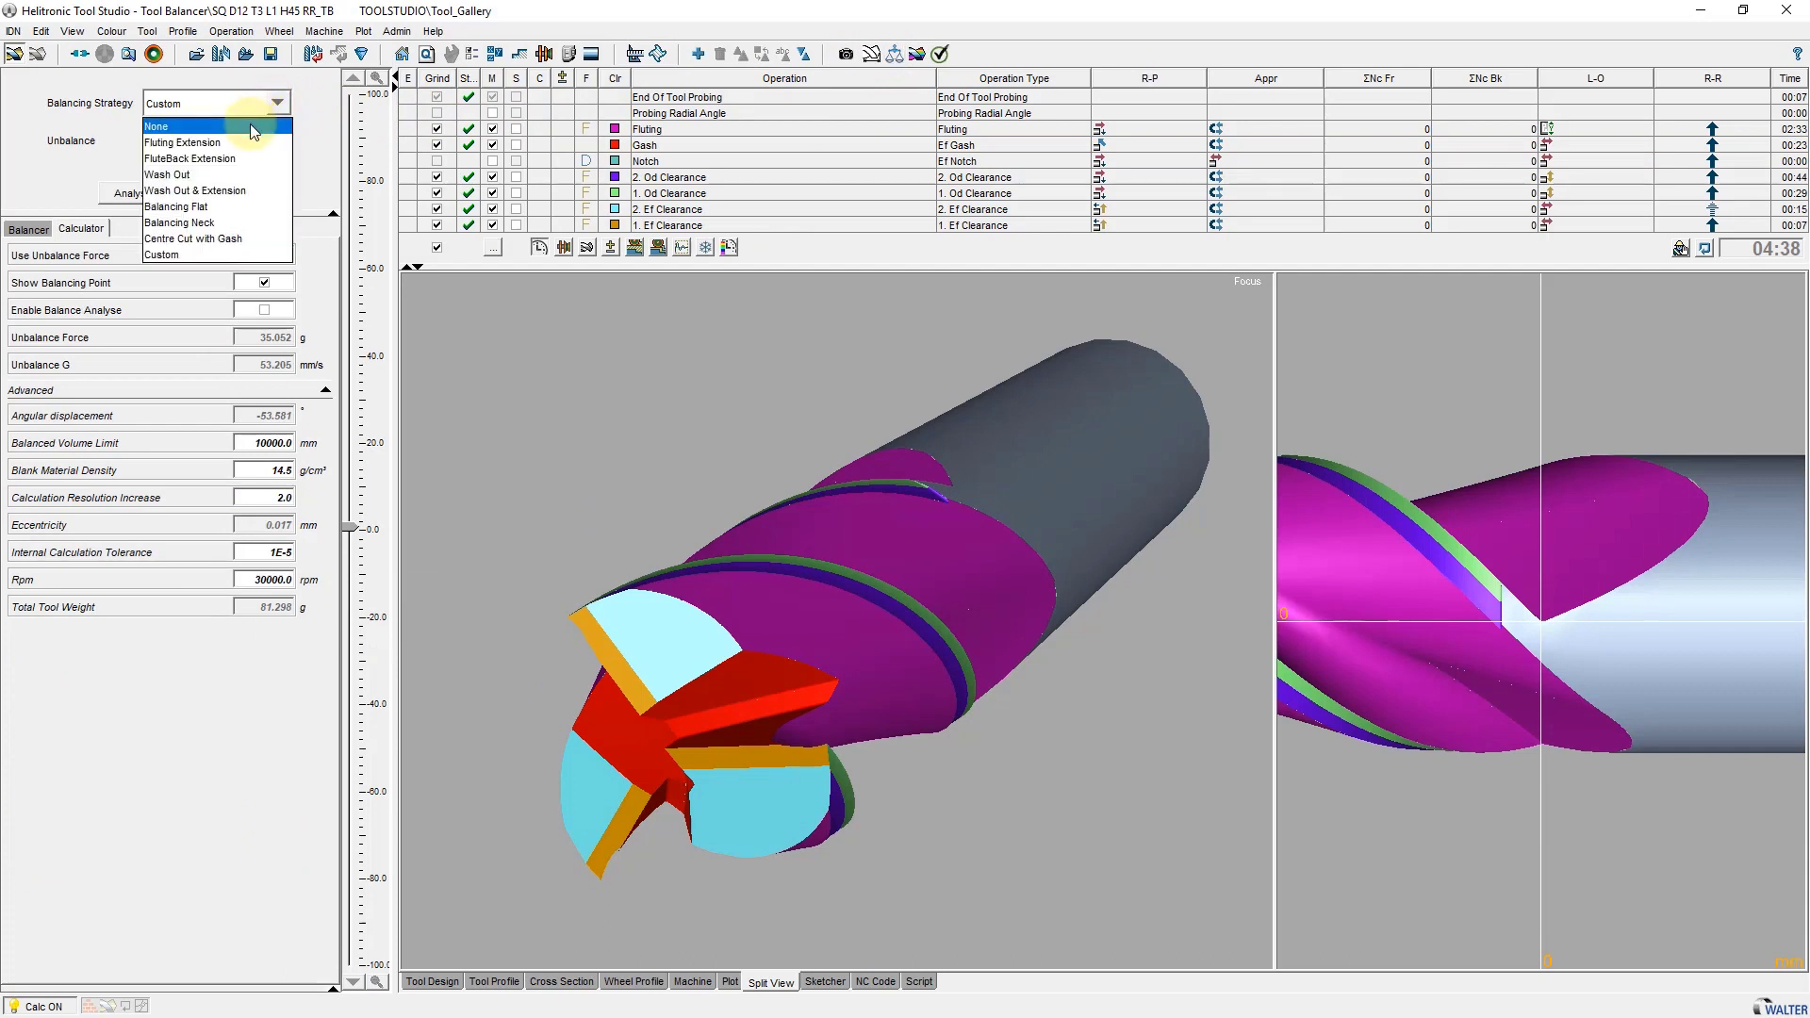
left_click(248, 143)
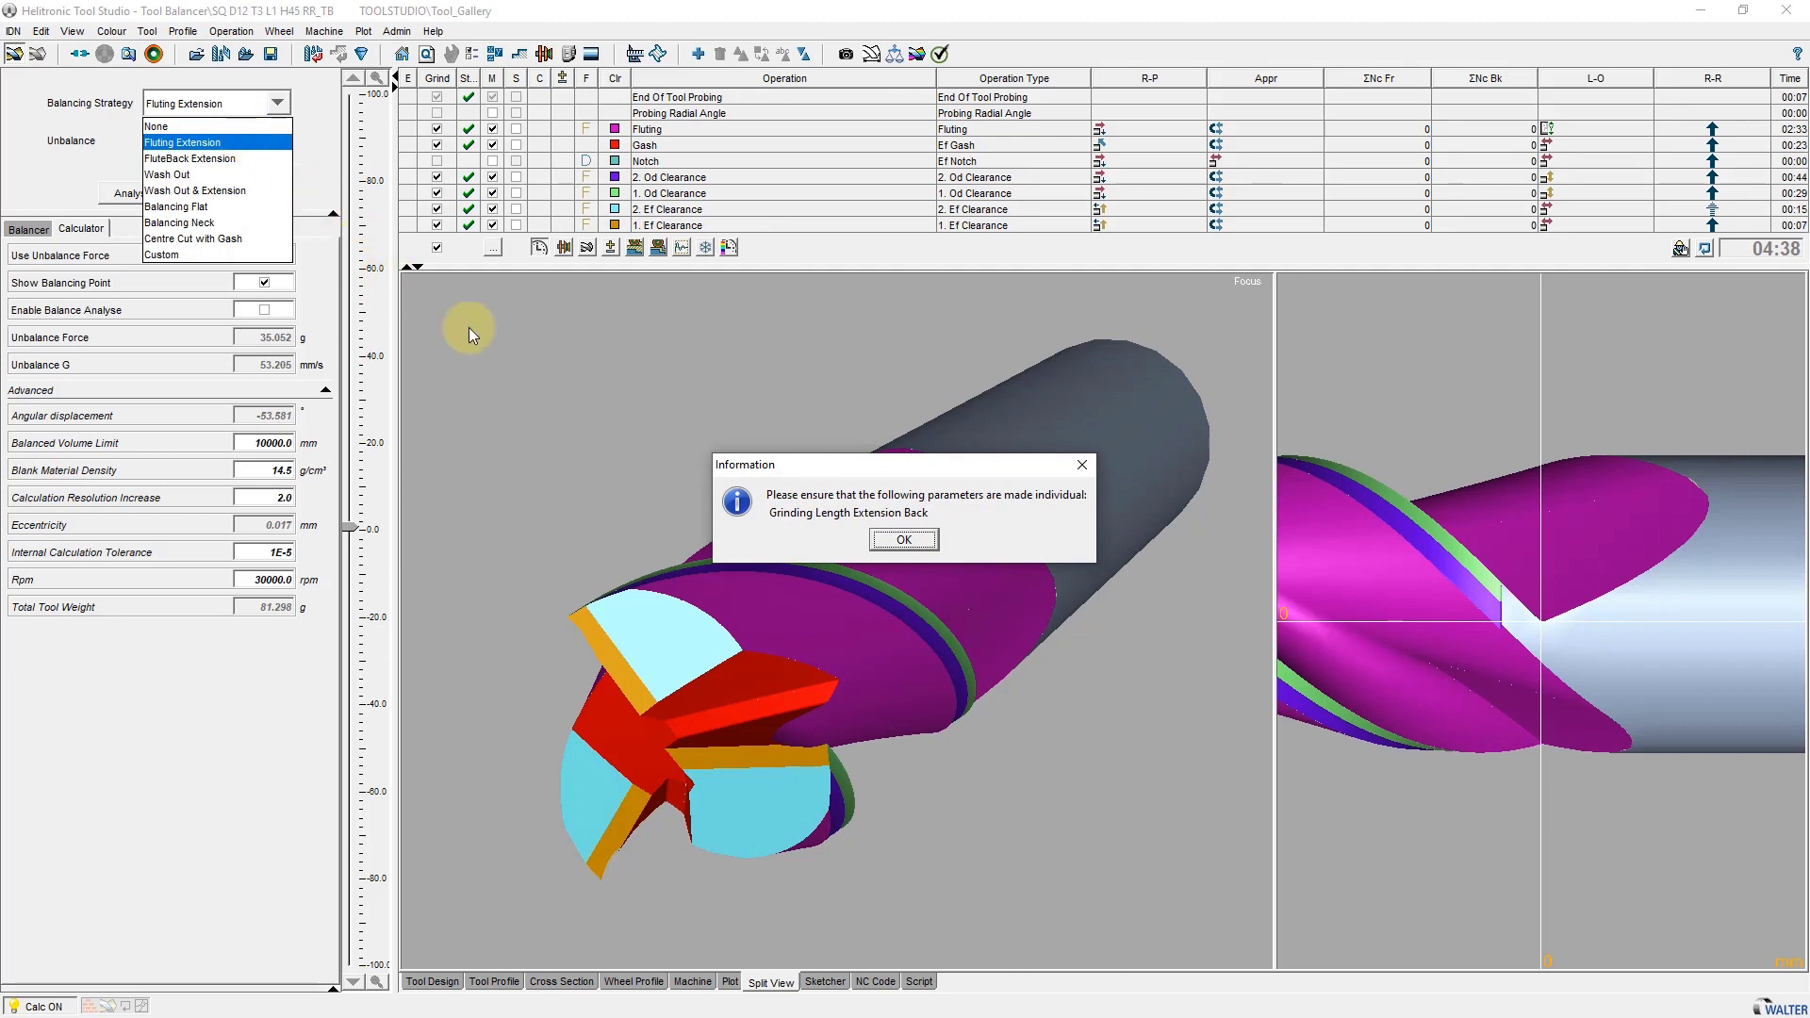
left_click(902, 543)
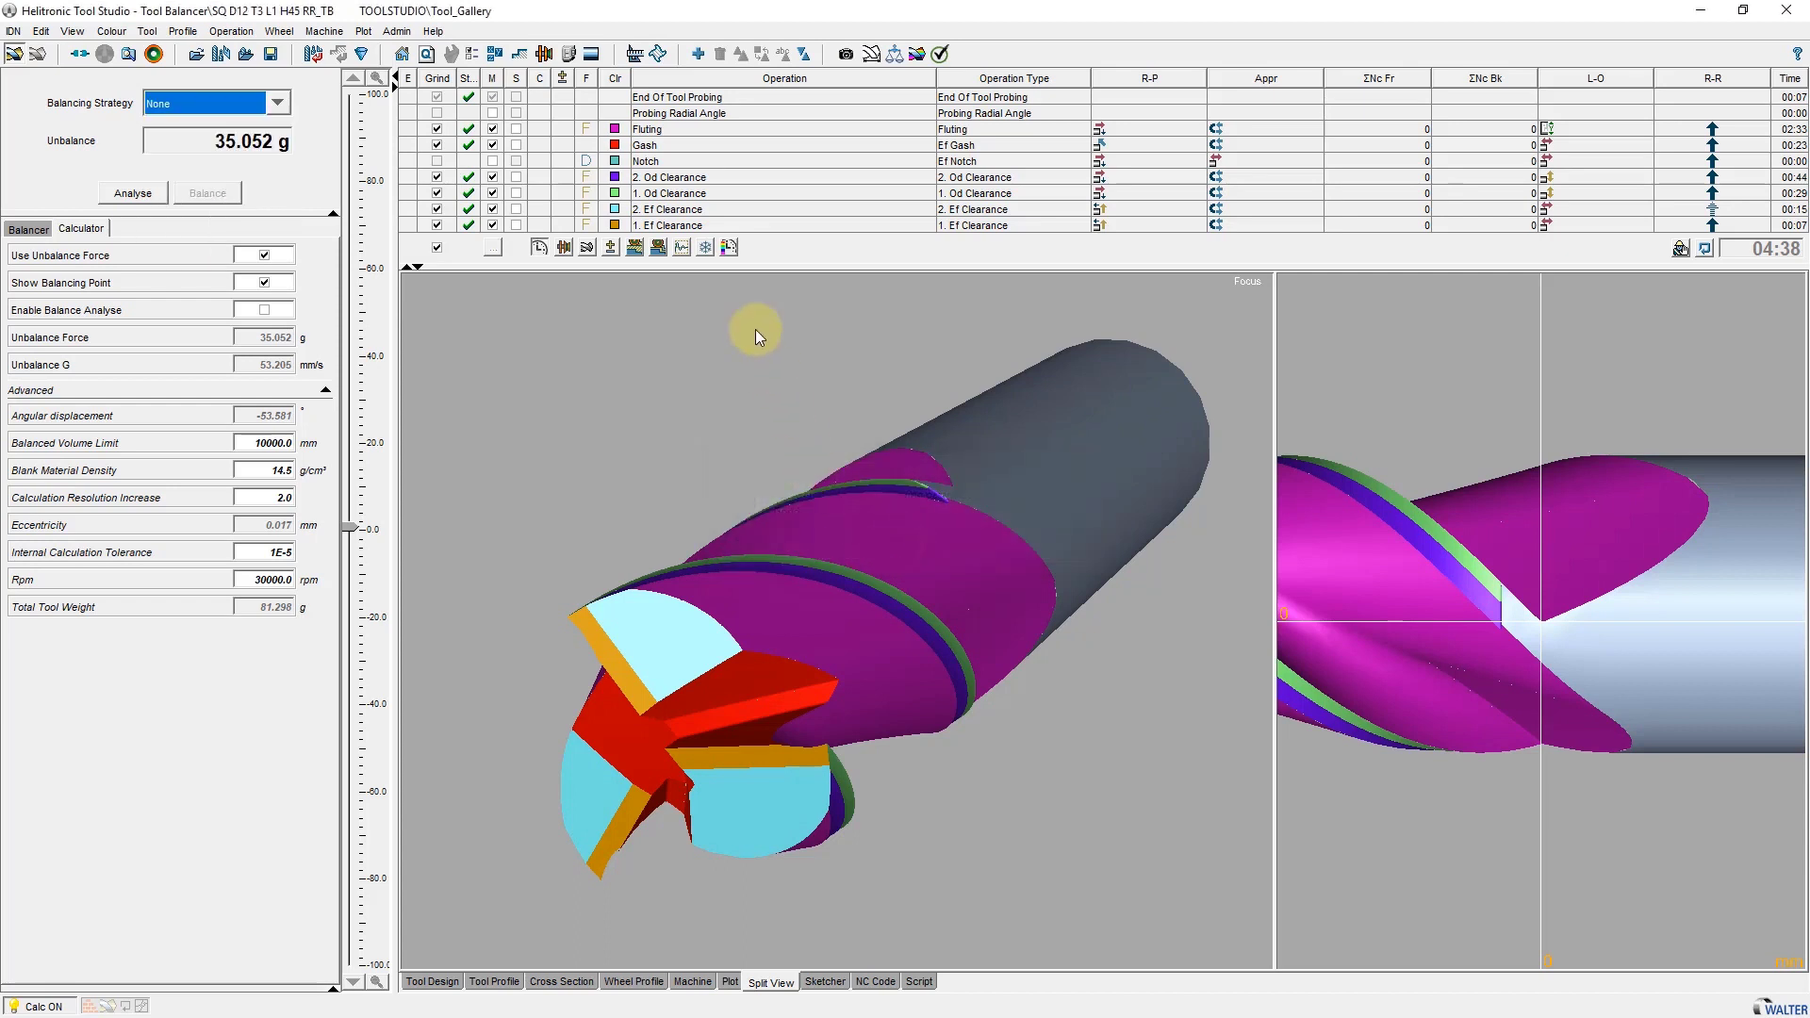
Step: Make the Fluting's Tooth 1 Grinding Length Extension Back (0.6 mm) individual per tooth
left_click(657, 131)
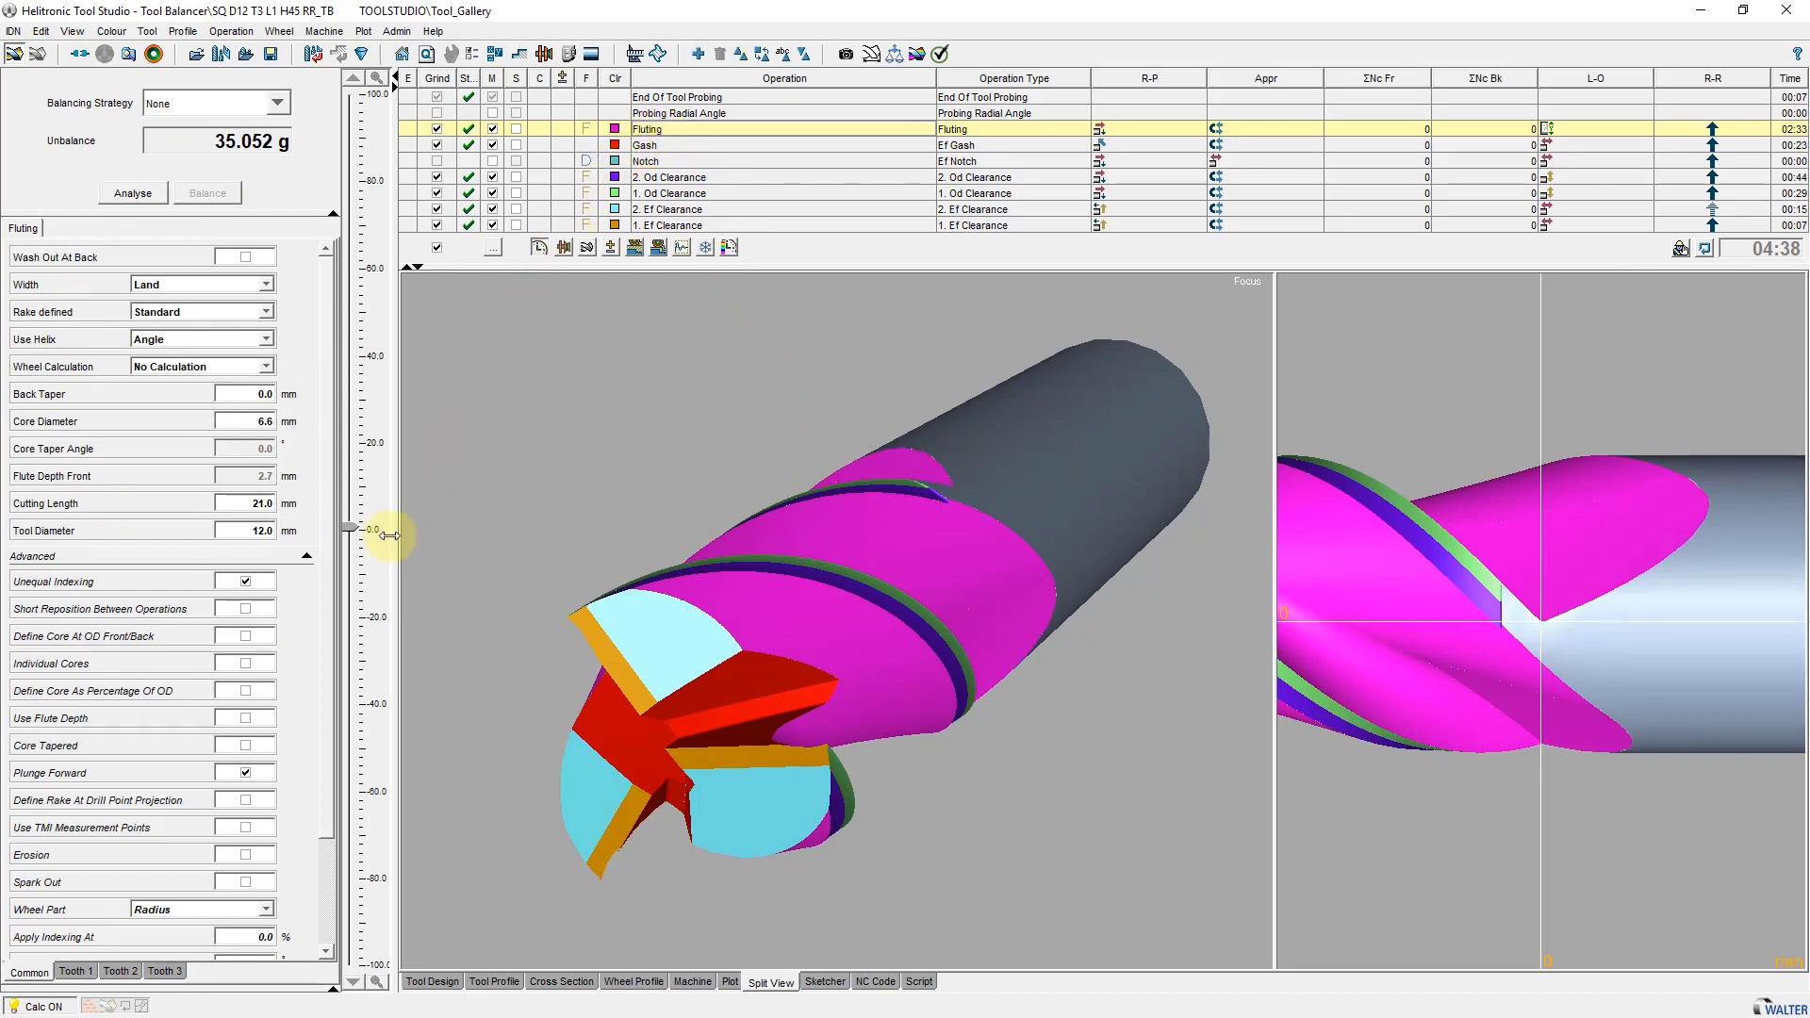
left_click(75, 972)
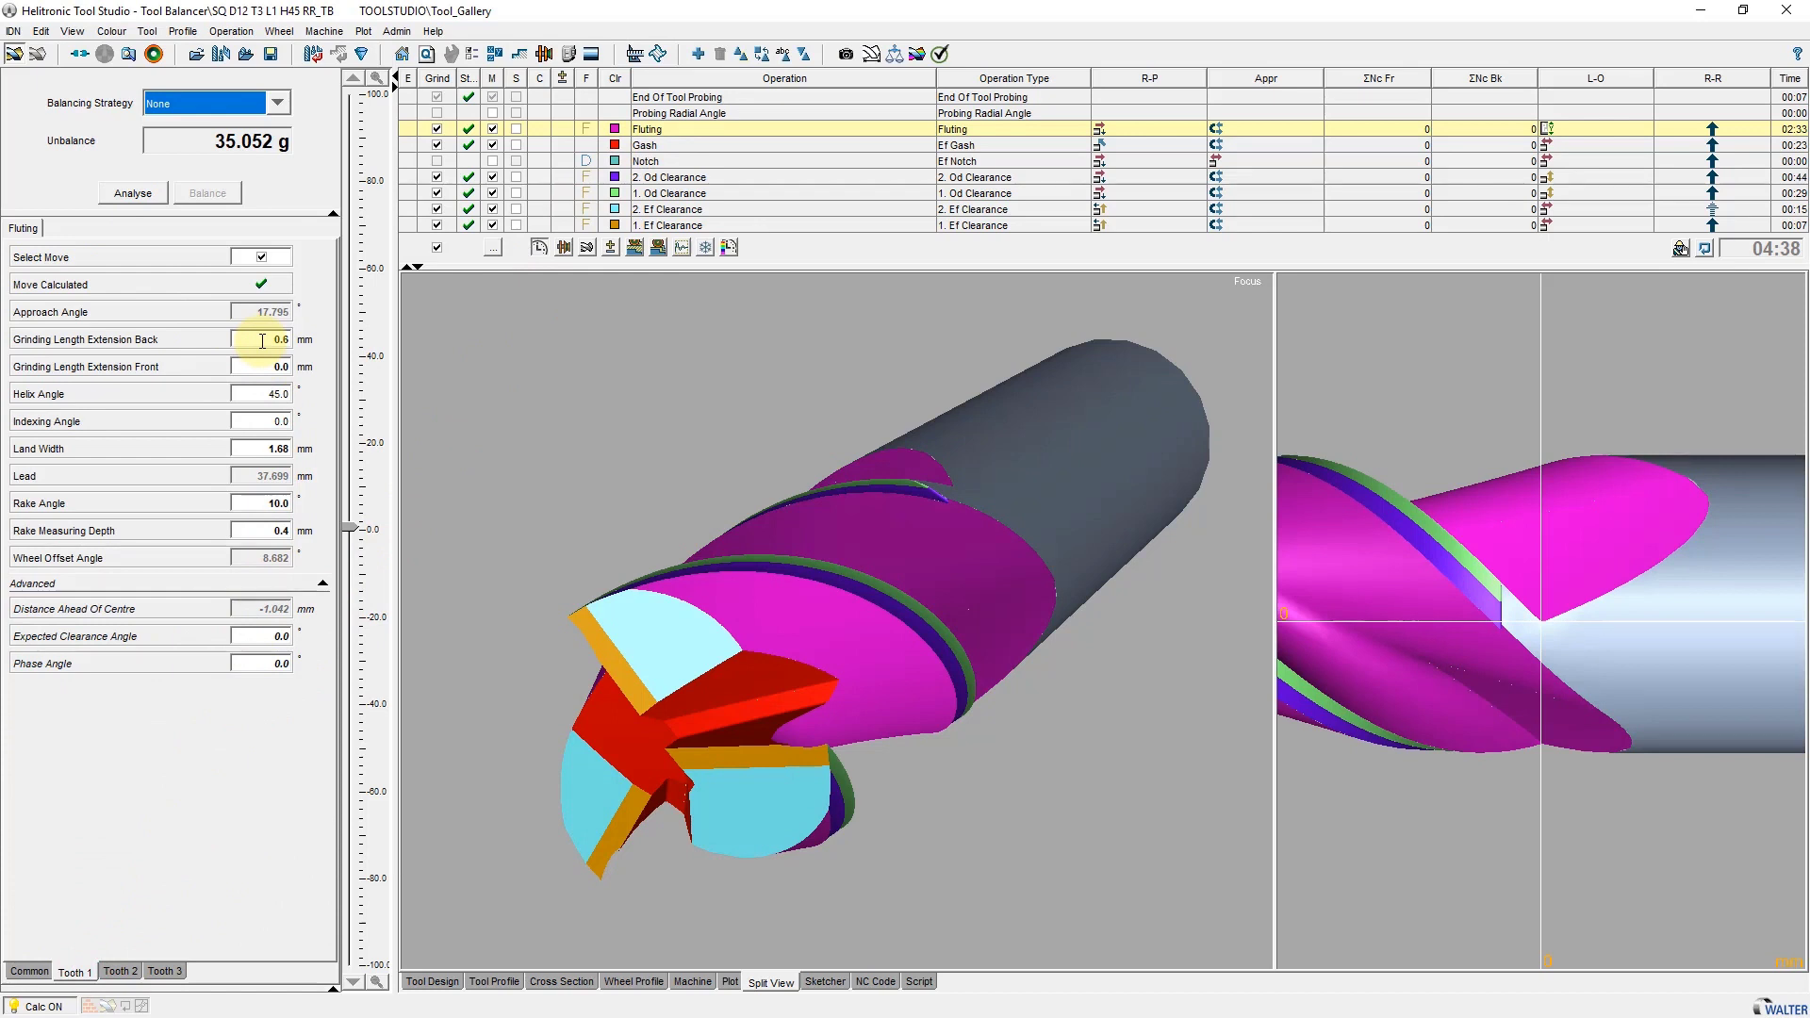
right_click(262, 340)
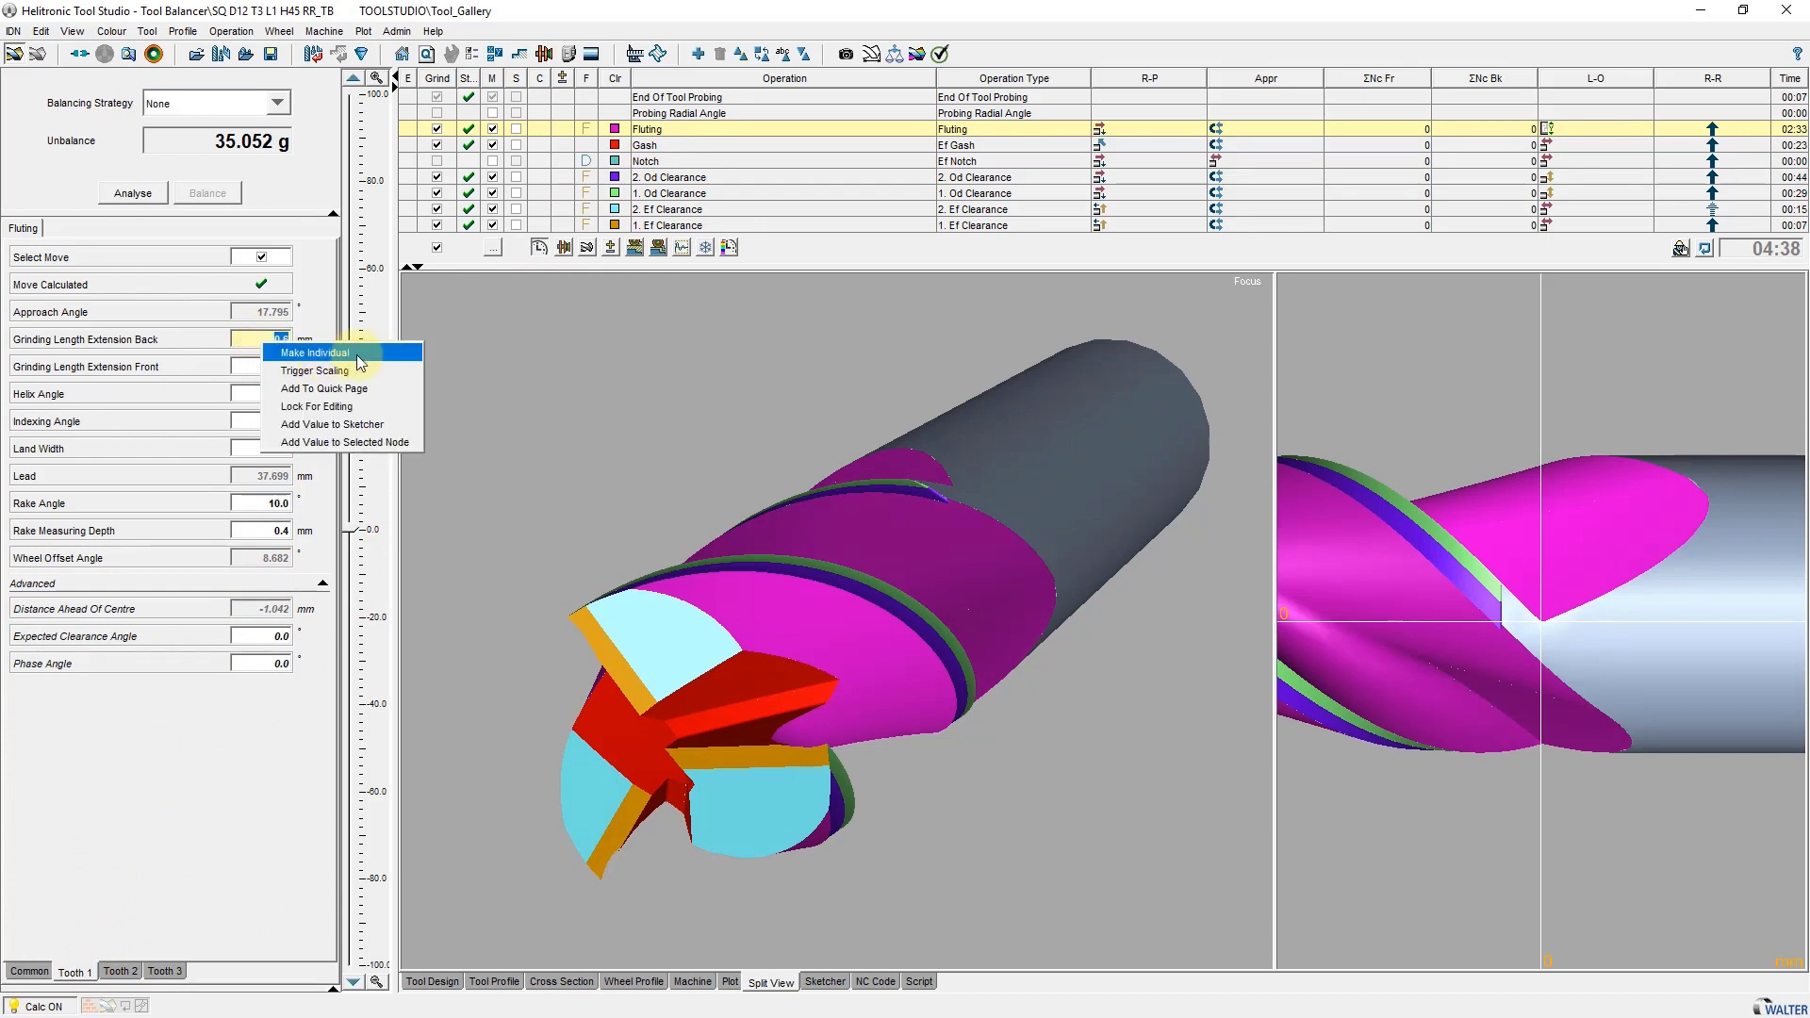
left_click(391, 358)
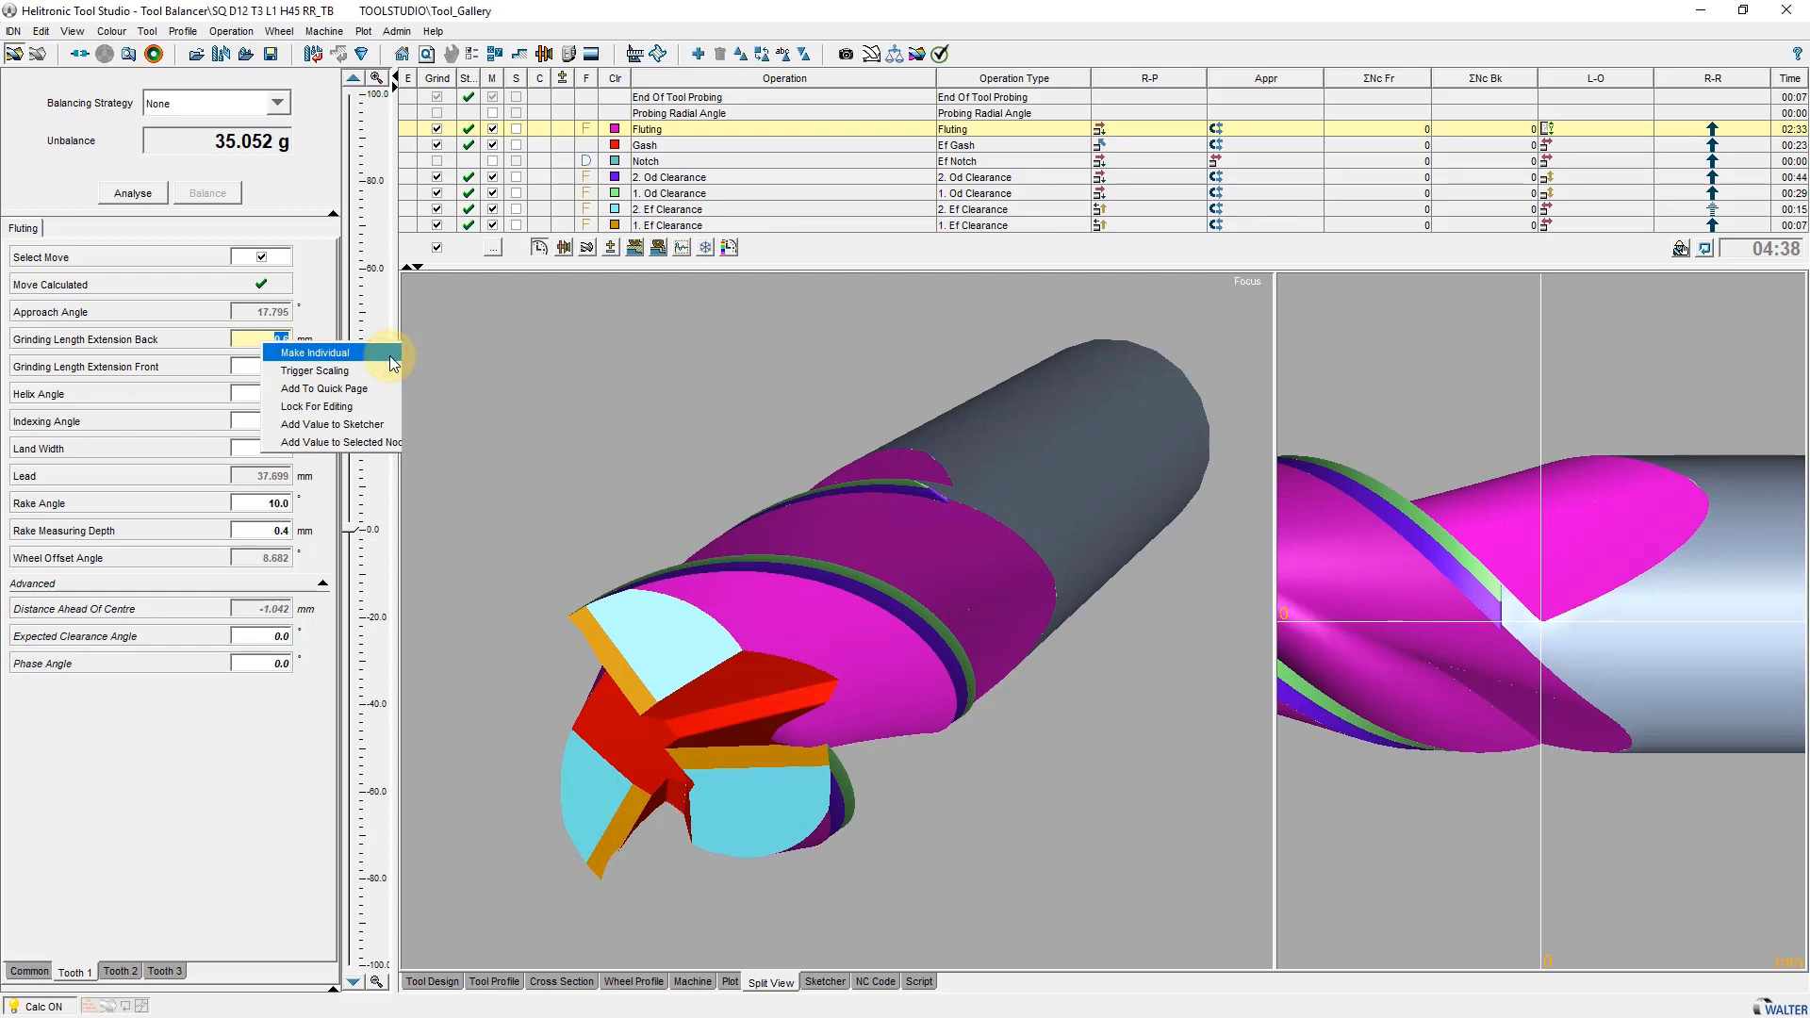
Step: Reselect Fluting Extension in the balancer and rotate the side view to inspect the tool
left_click(894, 55)
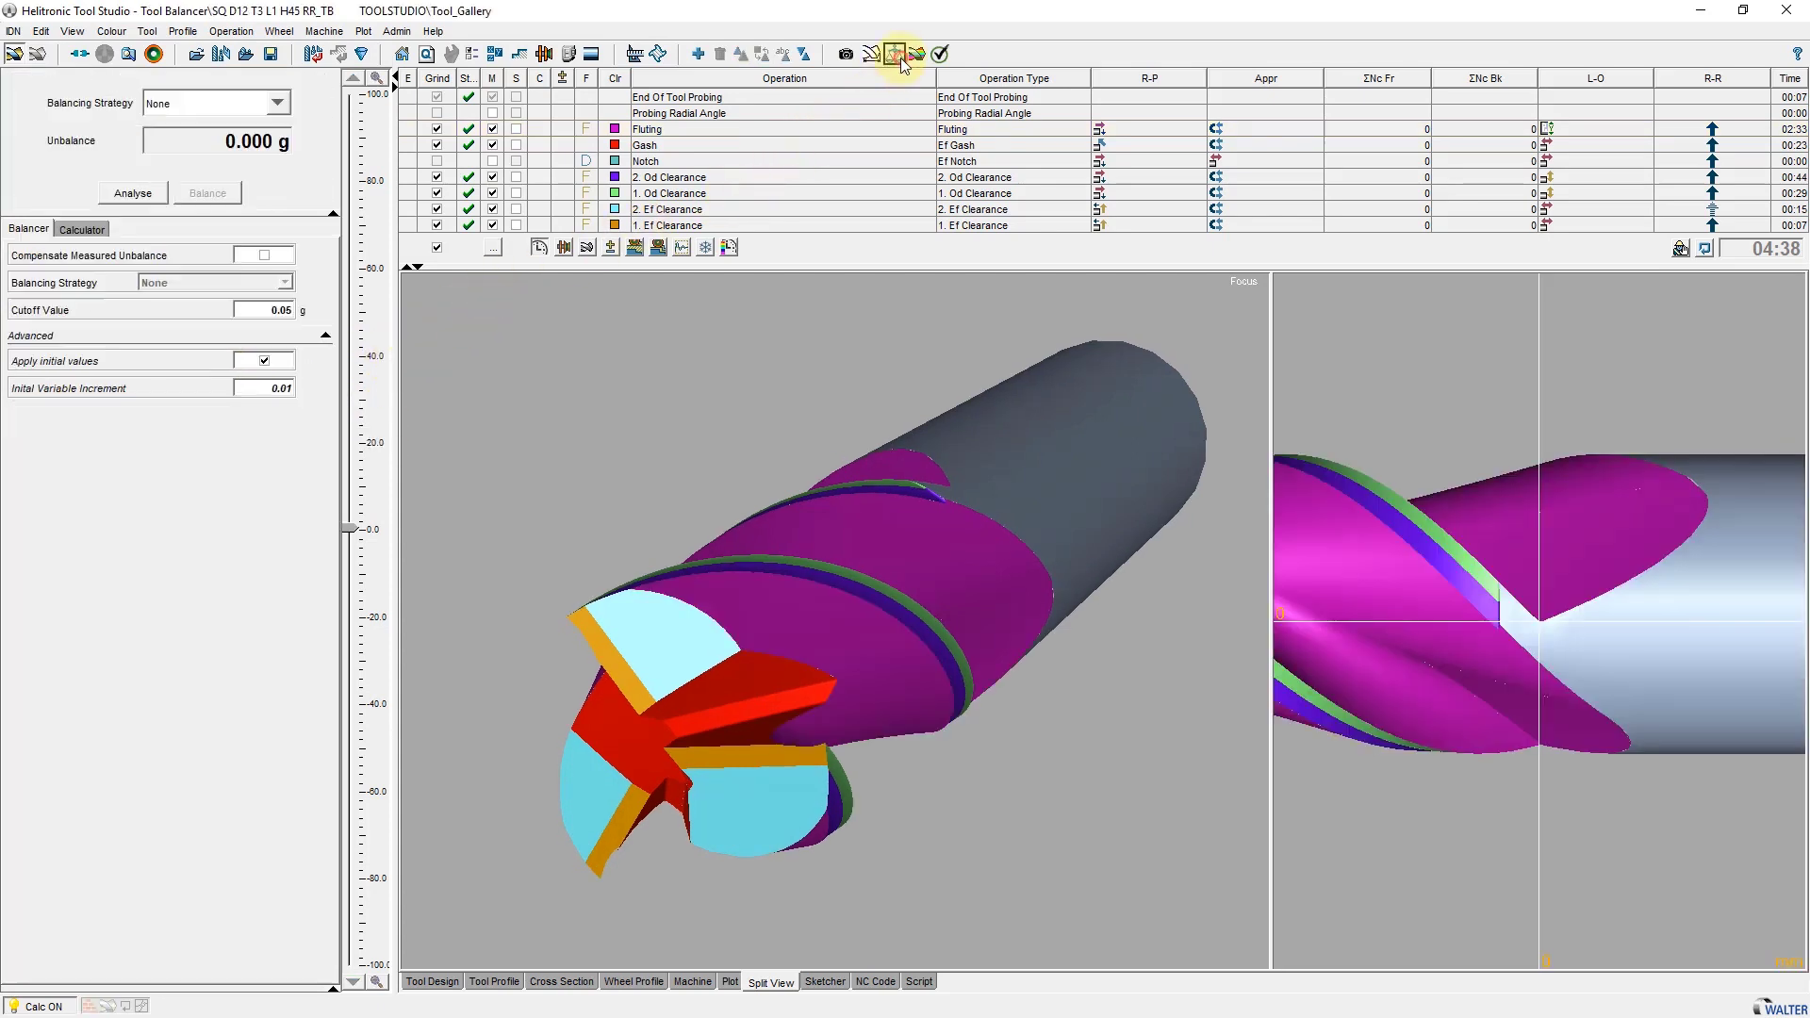
left_click(278, 103)
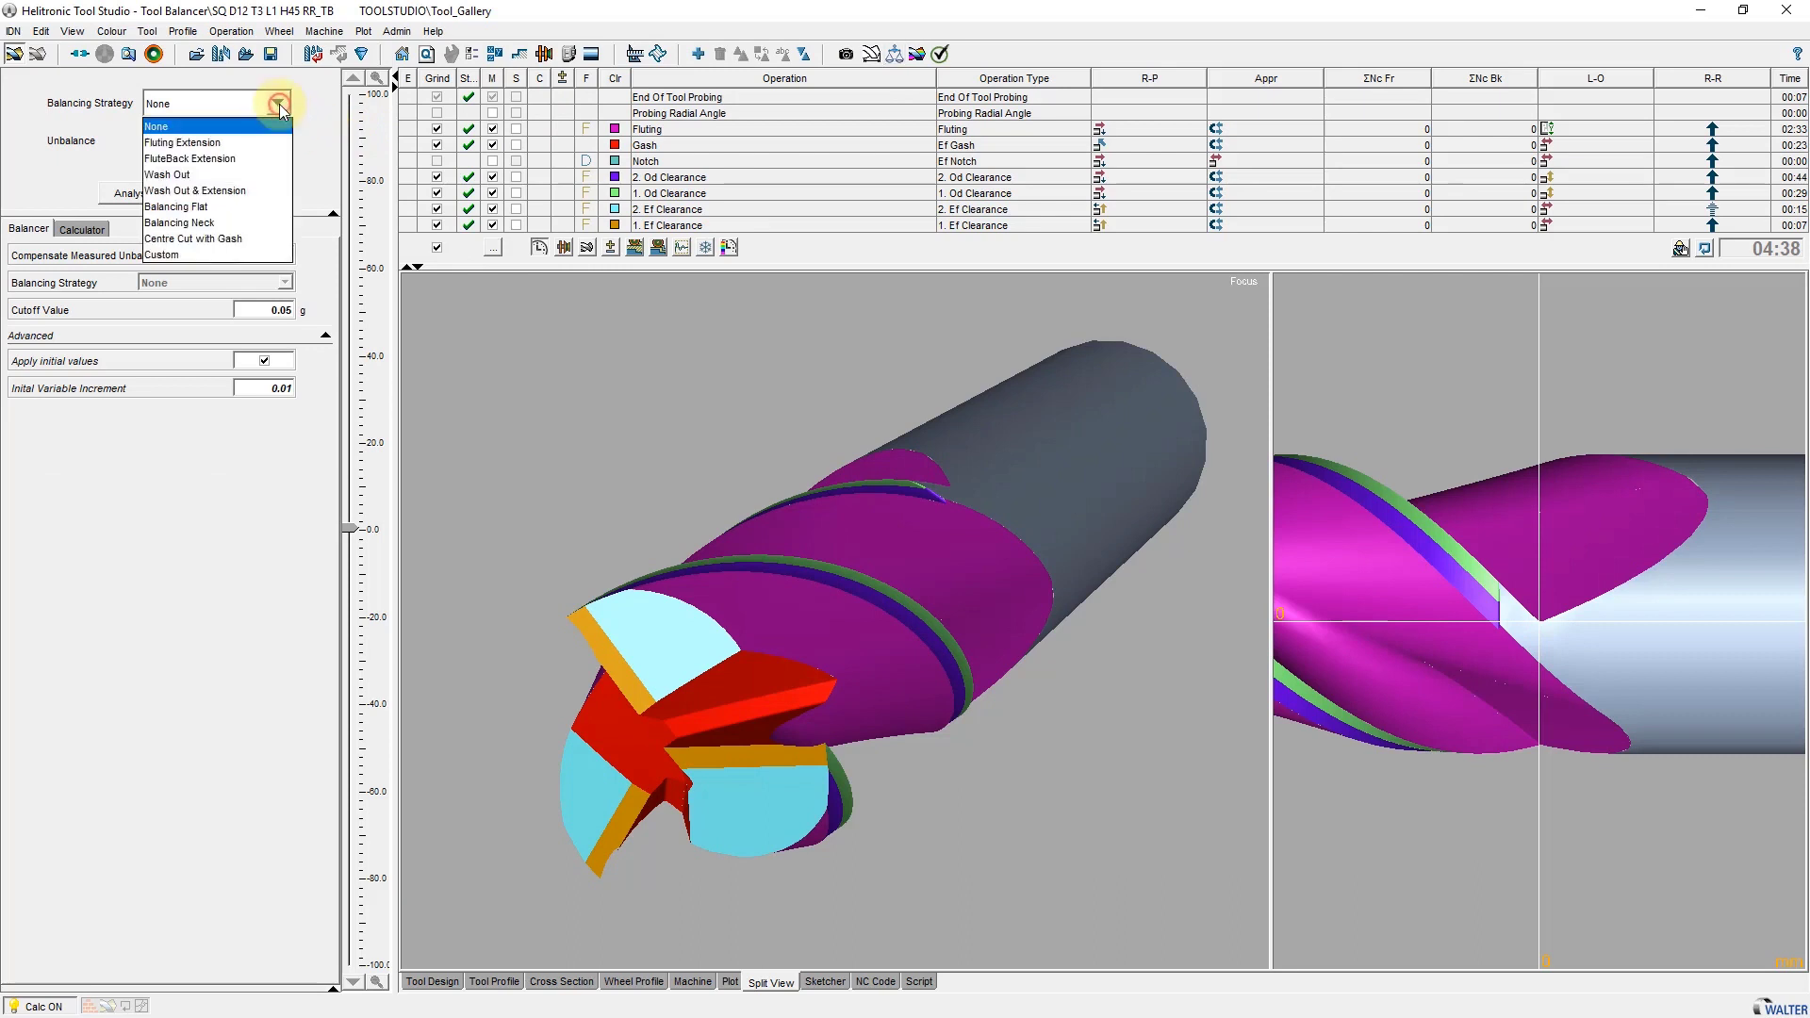
left_click(274, 142)
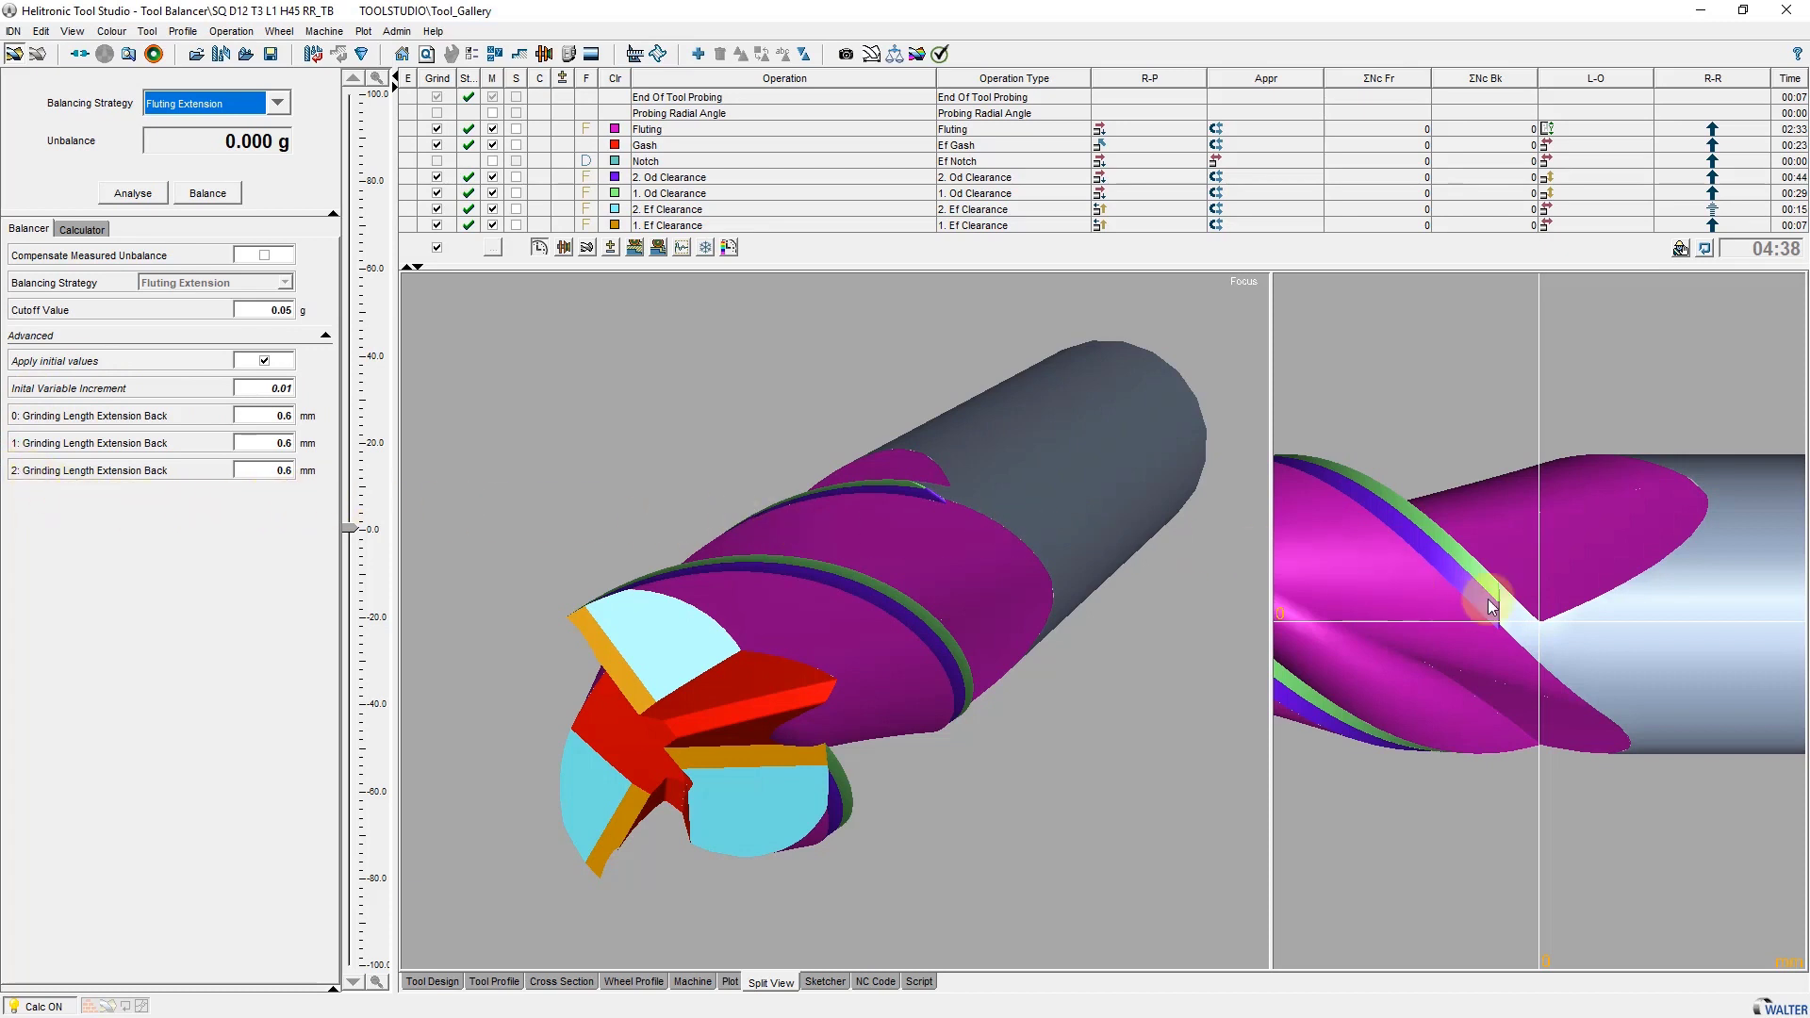
left_click(1546, 626)
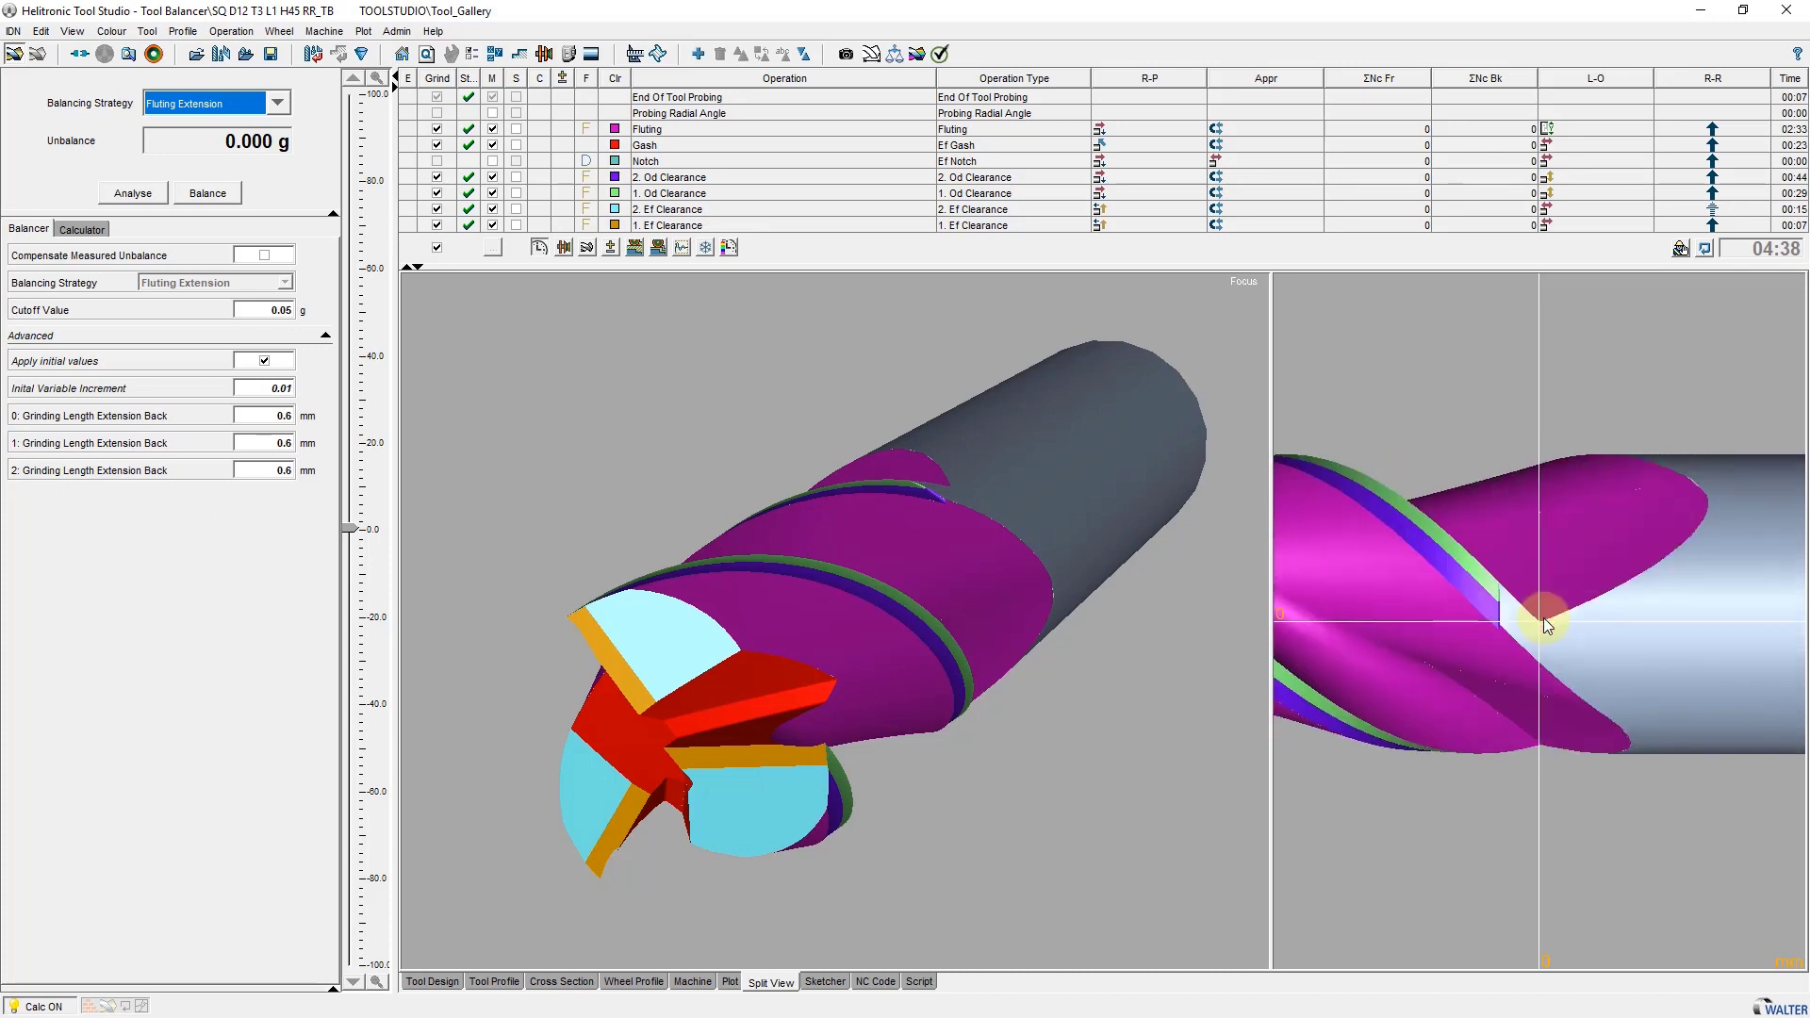
left_click(1546, 625)
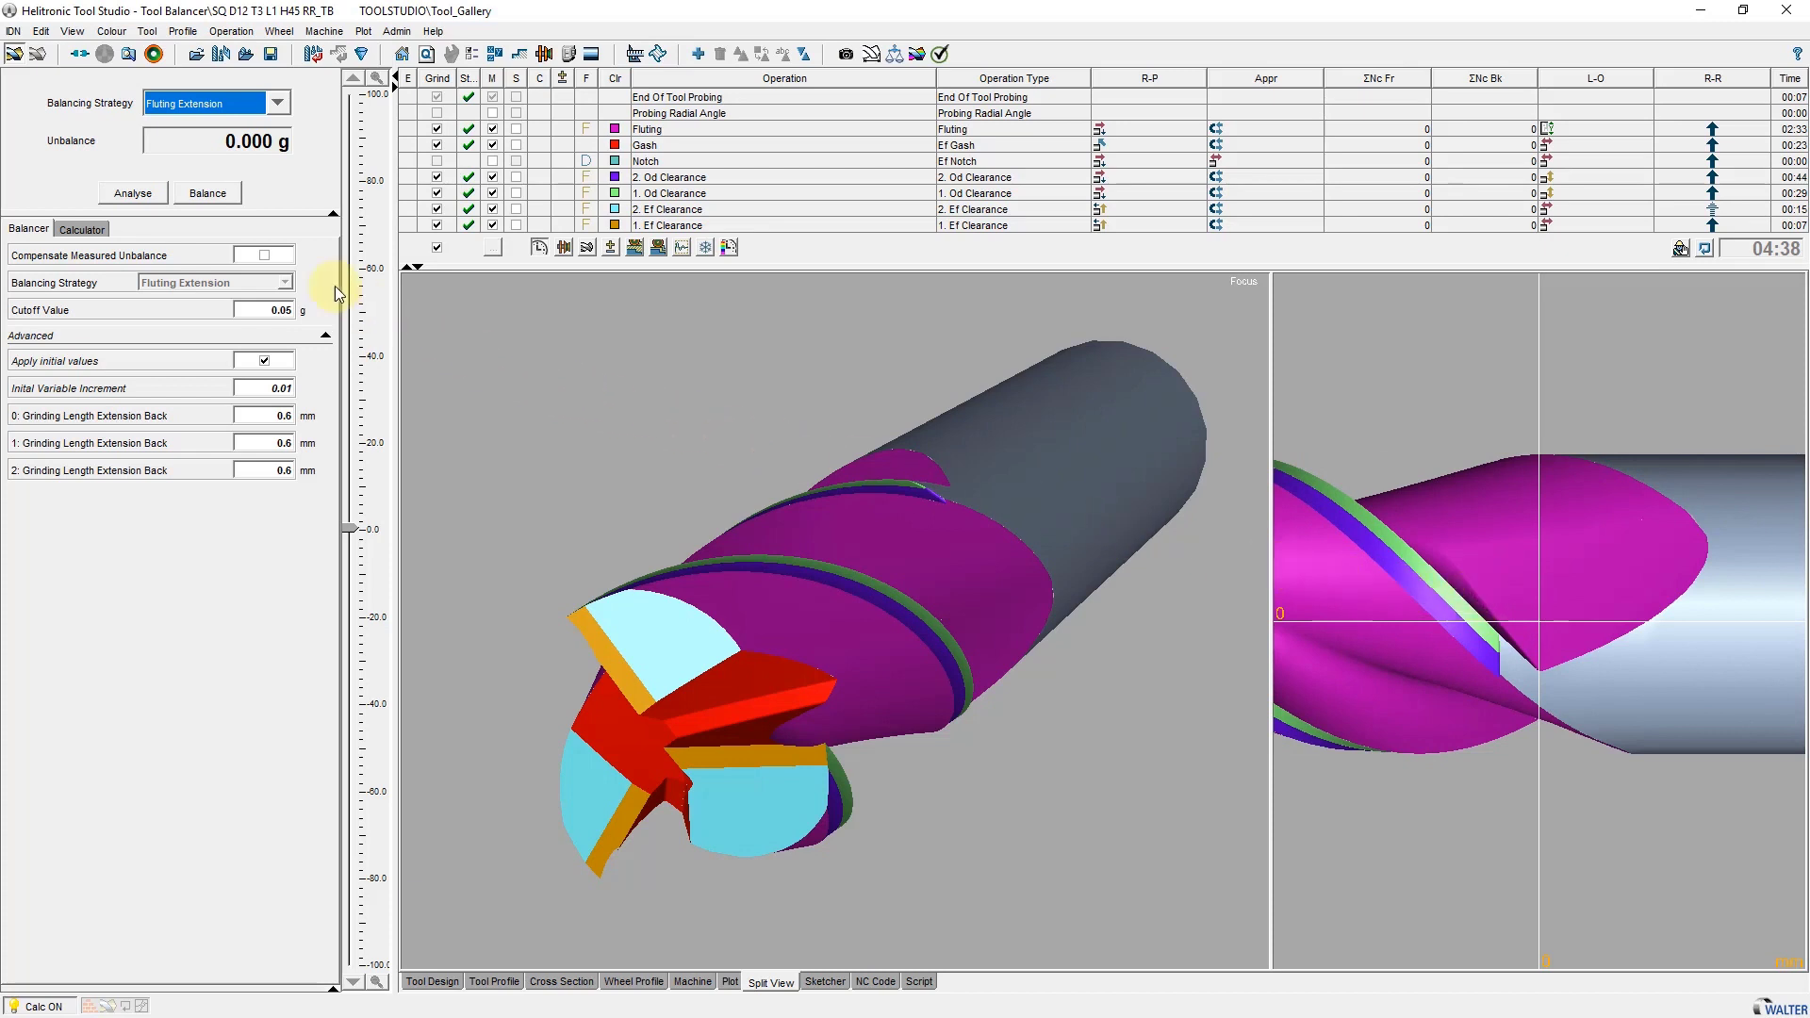
Step: Run balancing to cut unbalance to 0.032 g via per-flute back extensions
left_click(210, 194)
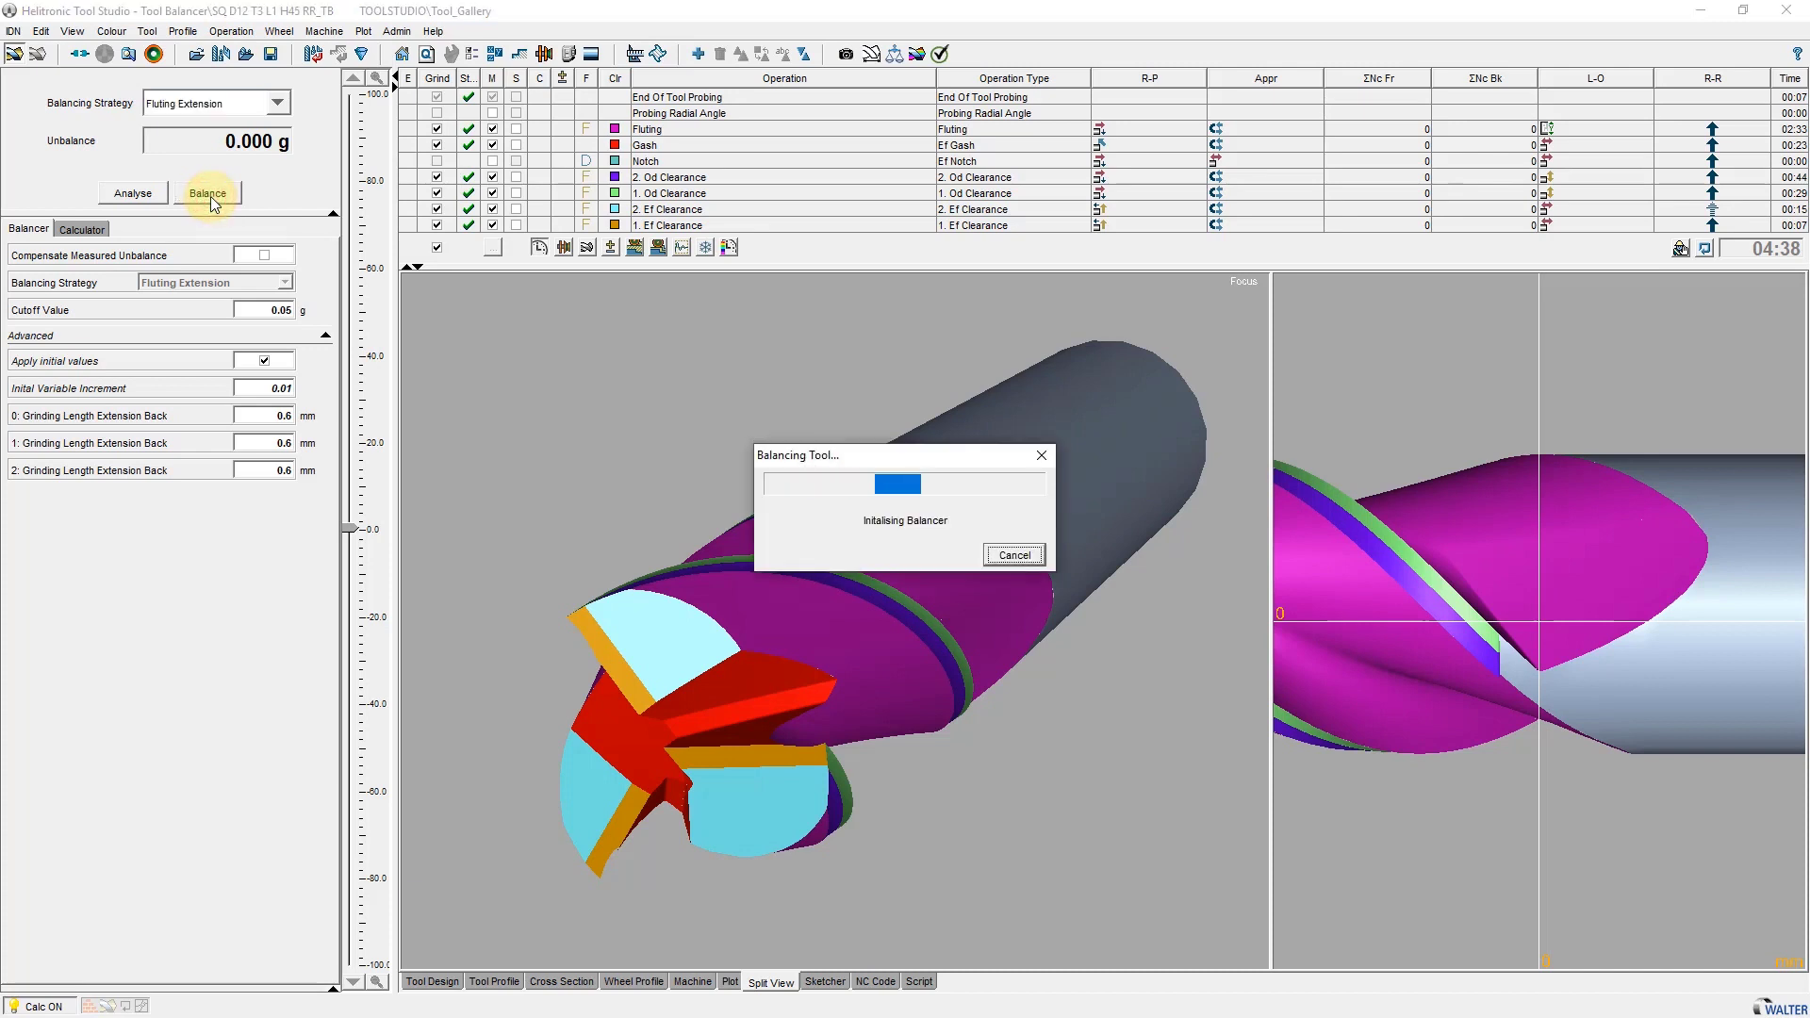